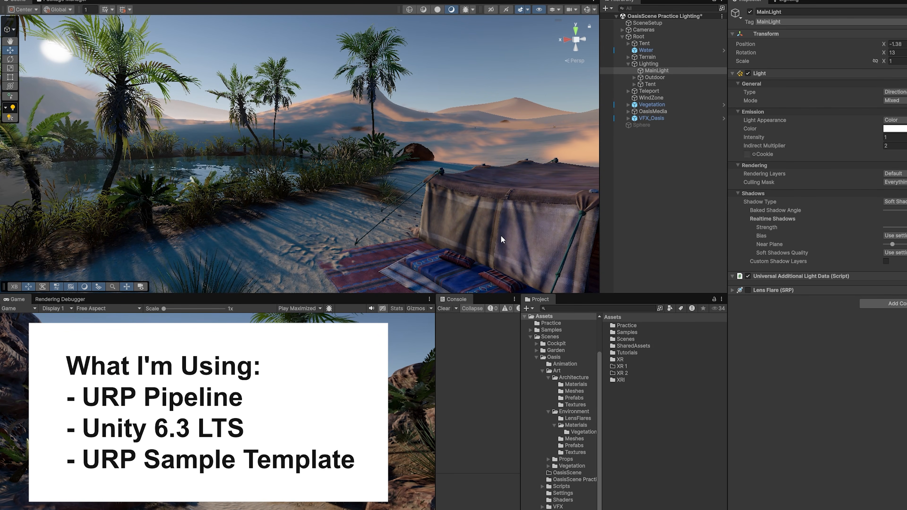
- Scroll the URP 3D sample page past 'How to download' down to the scenes gallery
right_drag(337, 203, 304, 186)
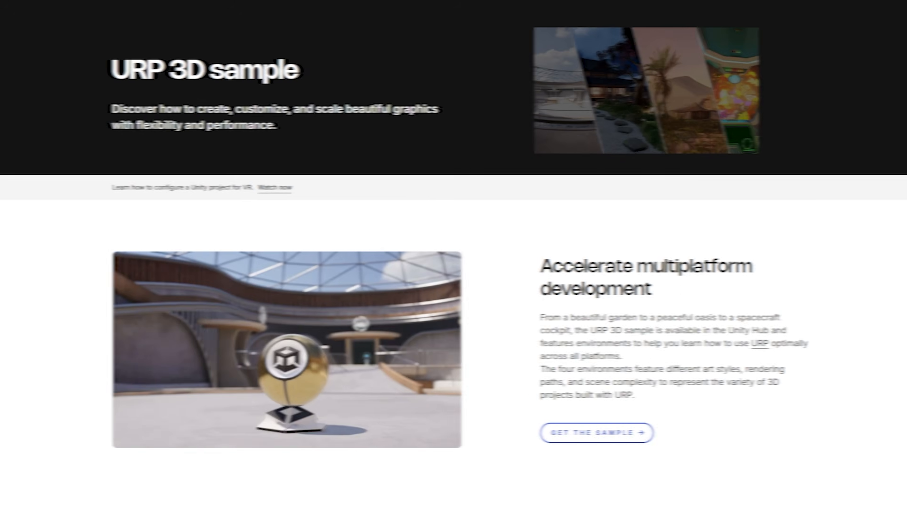
scroll(453, 255, down, 3)
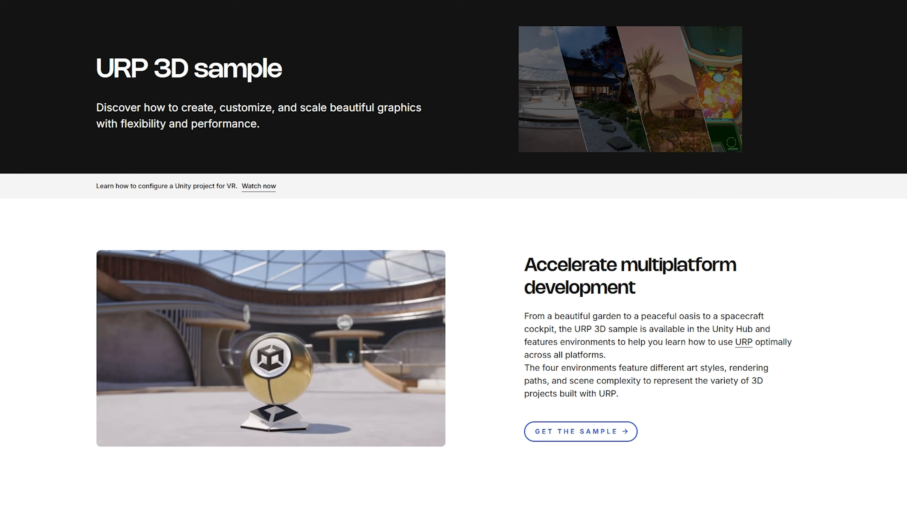
scroll(453, 255, down, 4)
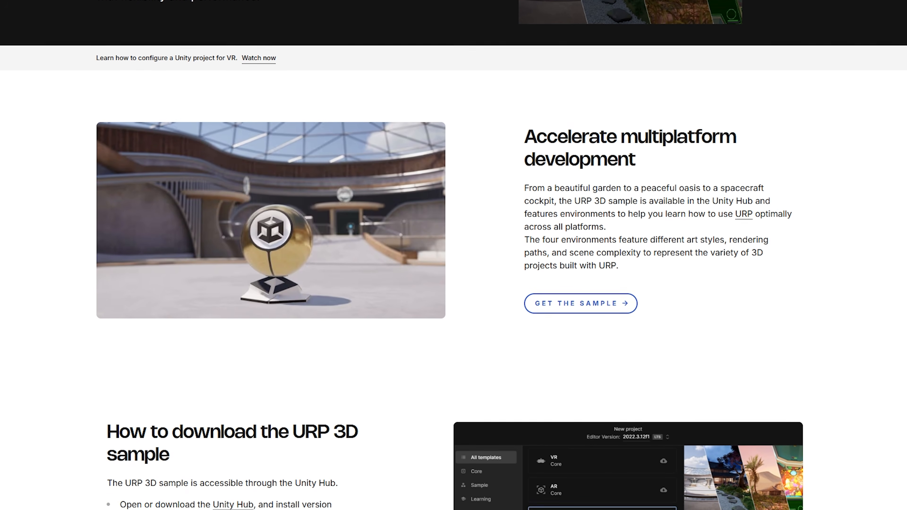
scroll(454, 255, down, 6)
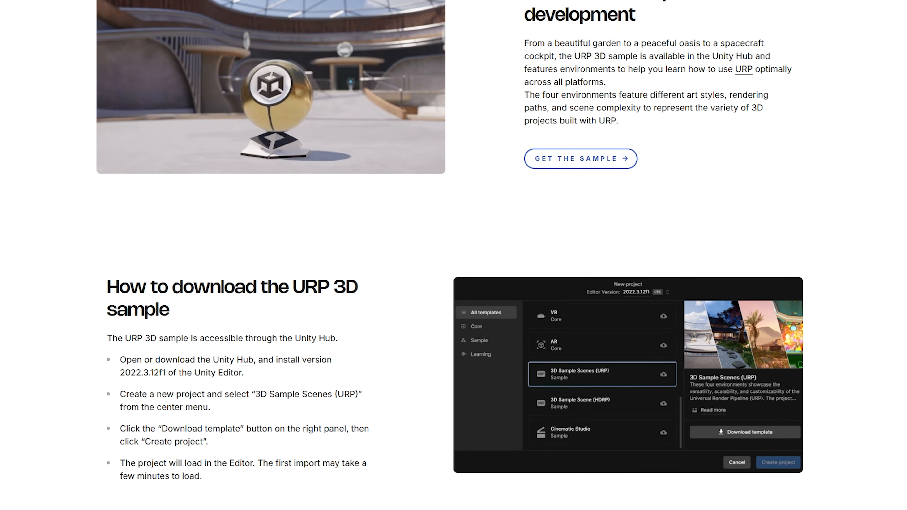
scroll(454, 255, down, 8)
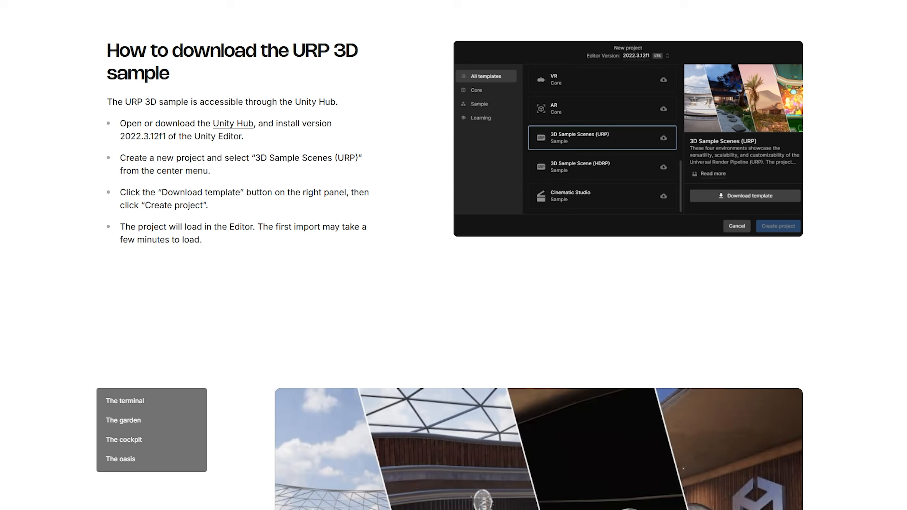
scroll(454, 255, down, 4)
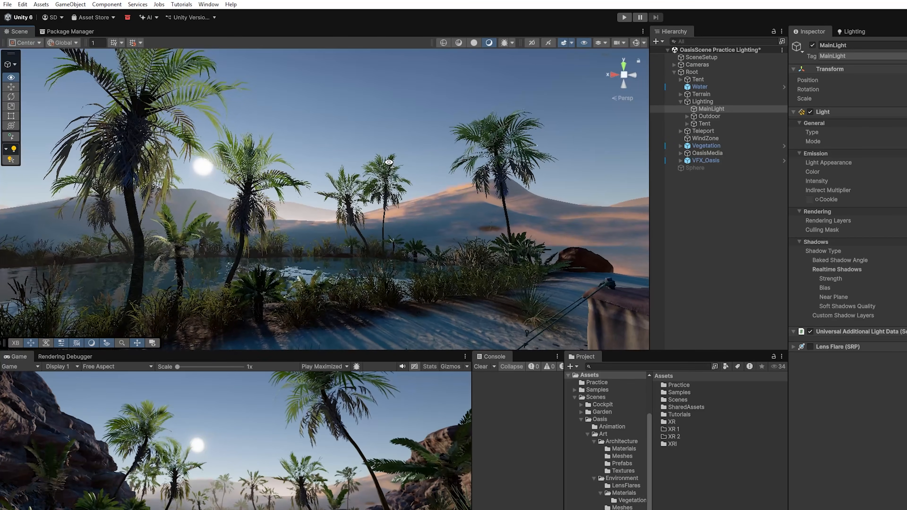
- Open the Lighting window via Window > Rendering > Lighting
right_drag(404, 192, 329, 244)
scroll(431, 214, up, 1)
scroll(420, 238, up, 1)
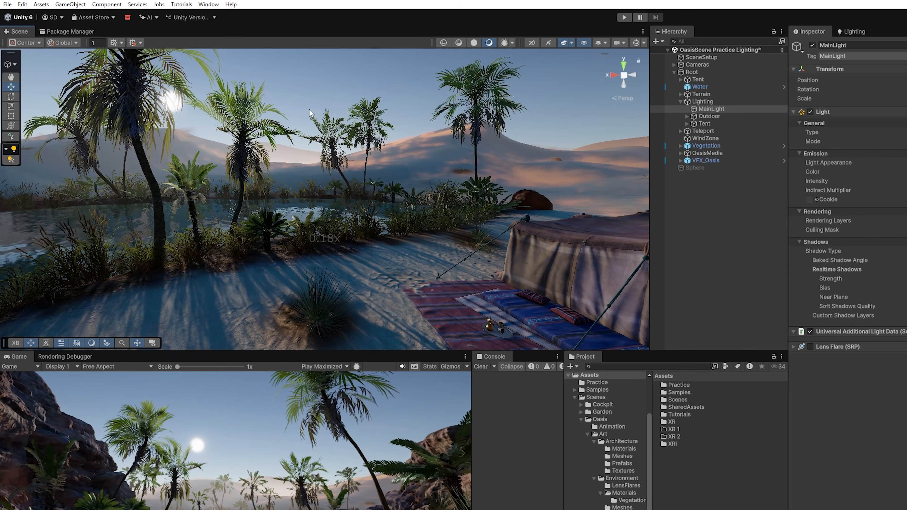
click(212, 5)
mouse_move(270, 149)
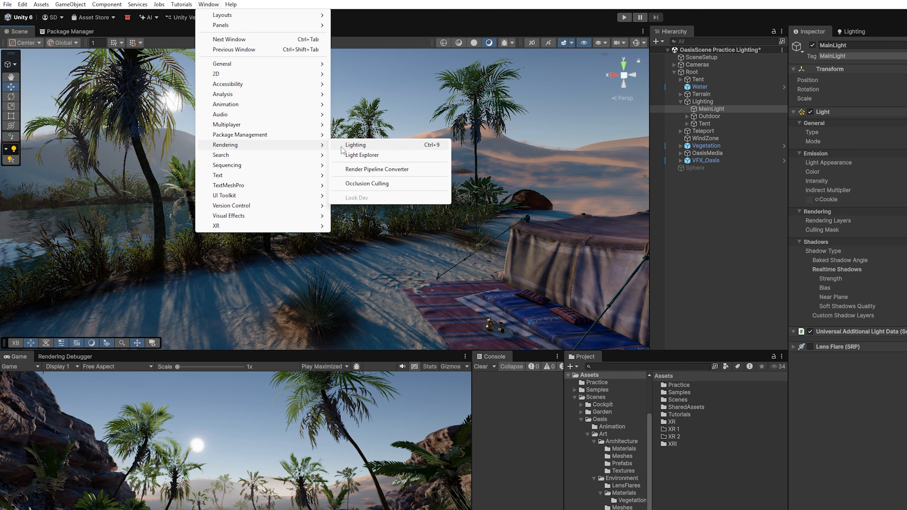
click(354, 147)
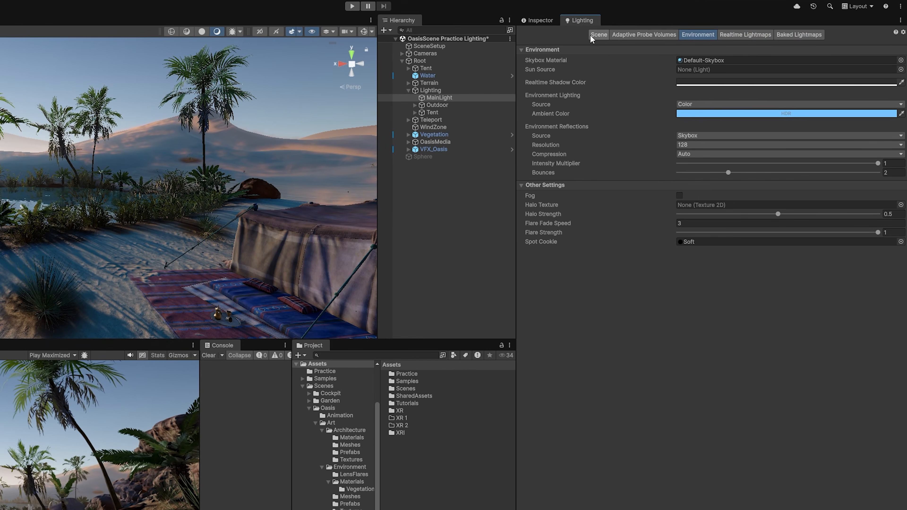
- Browse the Scene, Adaptive Probe Volumes, Realtime and Baked Lightmaps pages, then settle on Environment
click(604, 38)
click(644, 36)
click(746, 34)
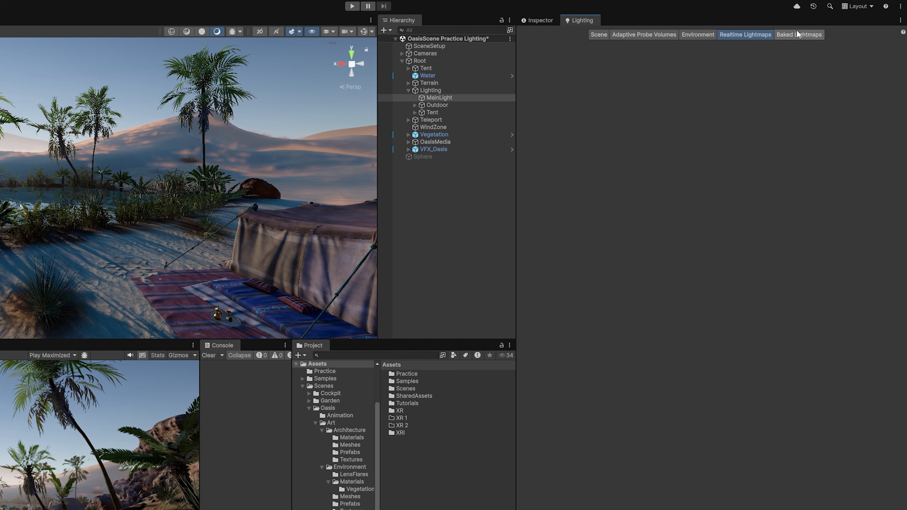
click(799, 34)
click(683, 34)
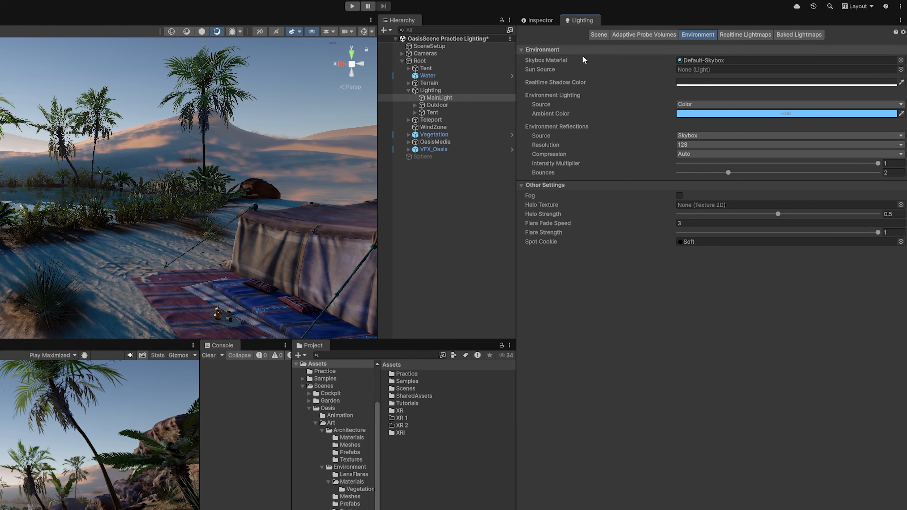
right_drag(229, 214, 198, 196)
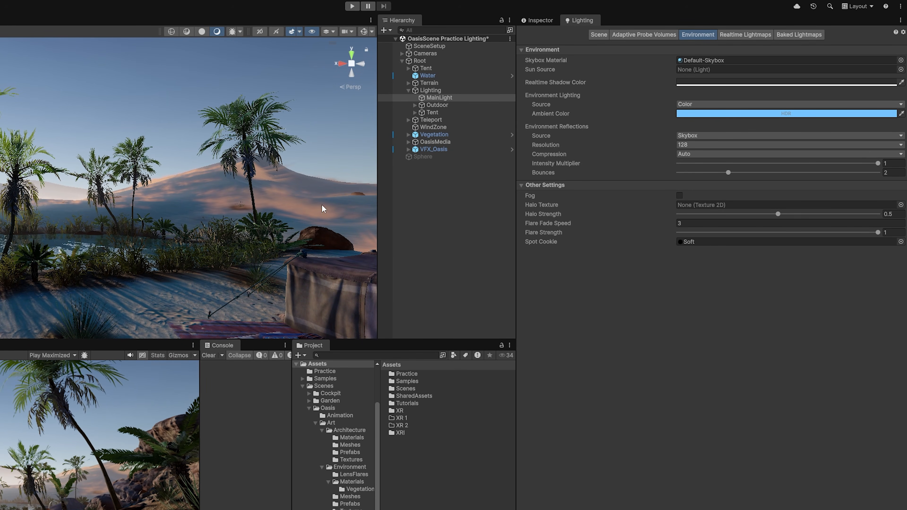
right_drag(322, 208, 315, 249)
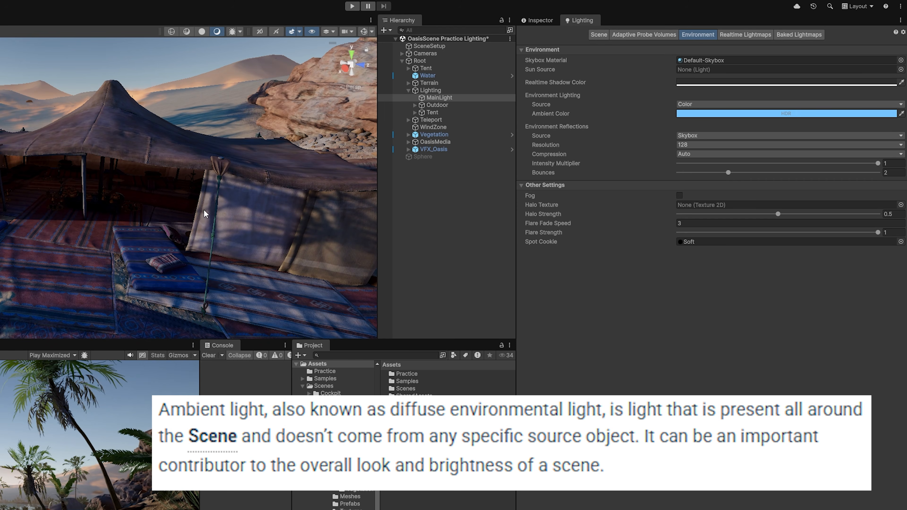
right_drag(204, 210, 178, 223)
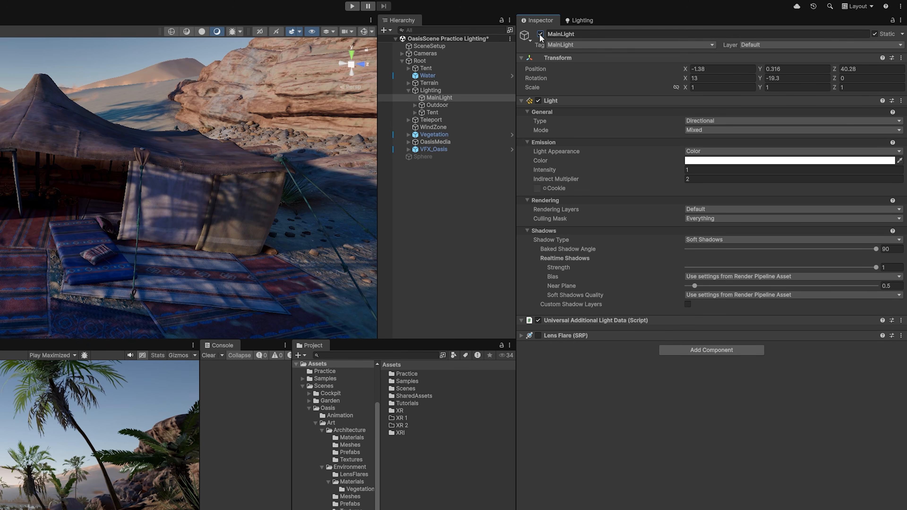
- Switch off MainLight and fly closer to the tent
click(540, 34)
right_drag(96, 160, 140, 146)
key(w)
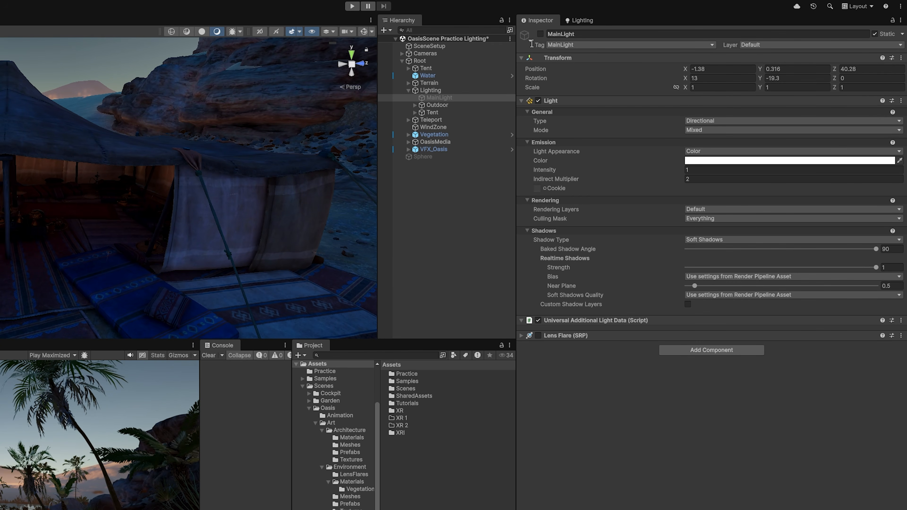
right_drag(160, 181, 357, 139)
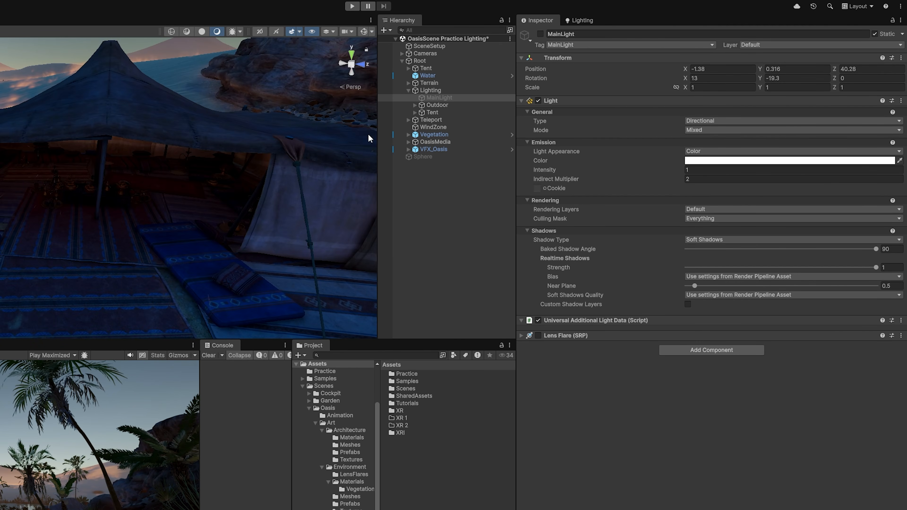
- Set the Environment ambient colour to pure black
click(580, 20)
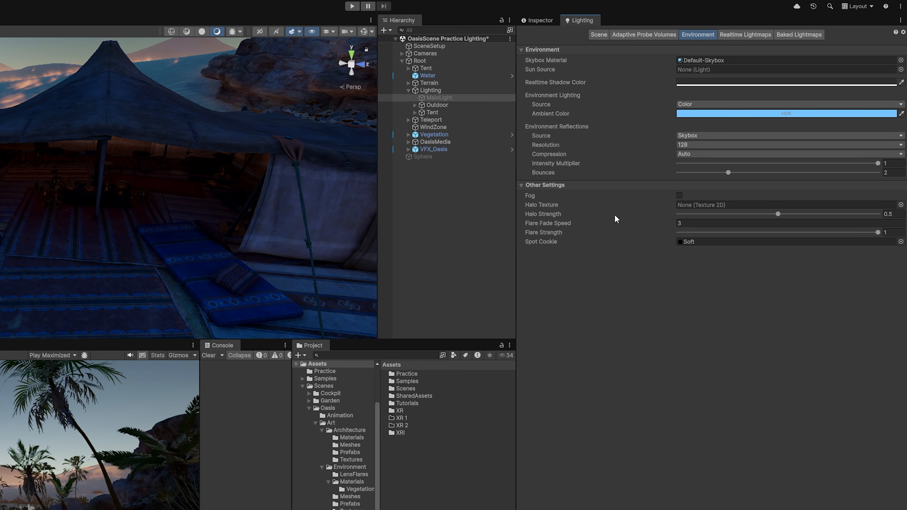
click(700, 115)
drag(761, 181, 765, 220)
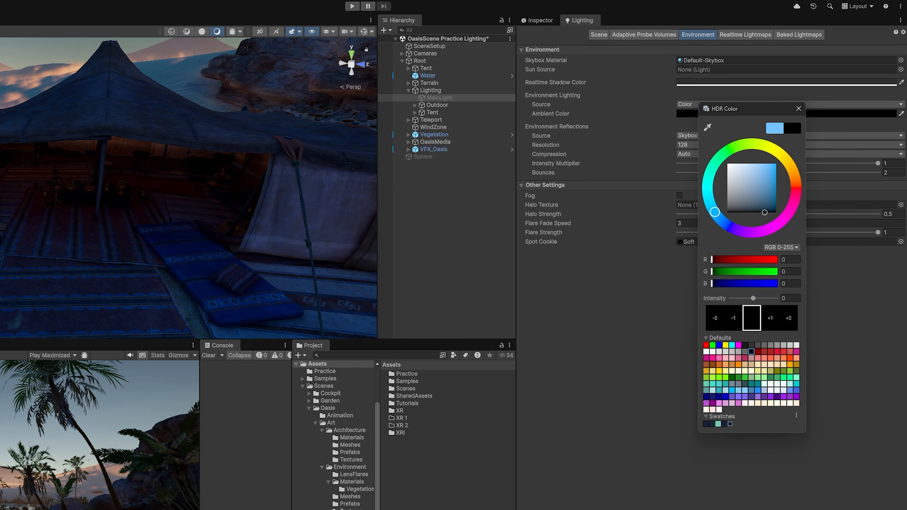
click(704, 502)
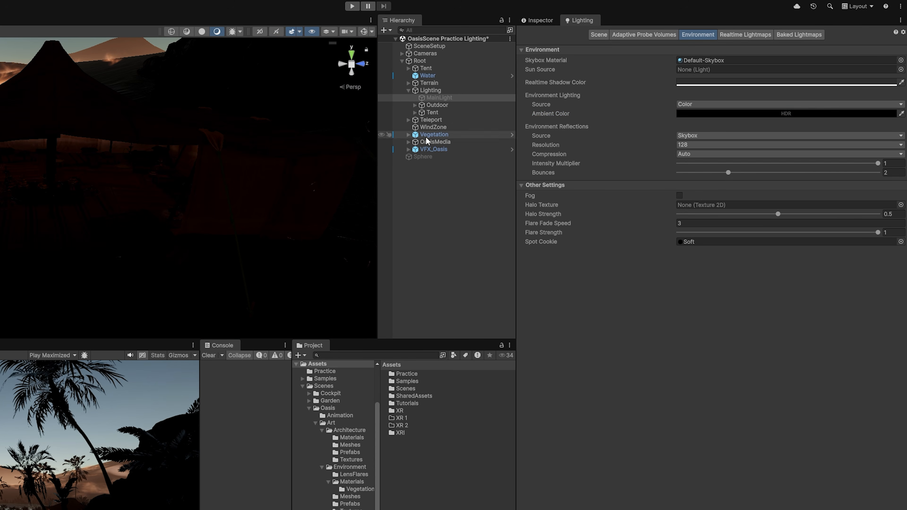
- Change the ambient colour to a saturated blue (RGB 0, 117, 188)
right_drag(282, 217, 214, 171)
click(786, 113)
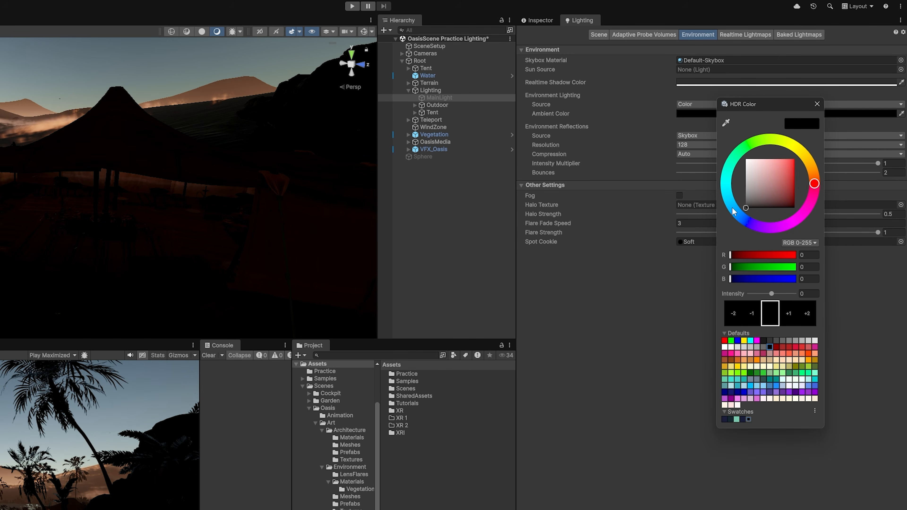
drag(732, 210, 730, 200)
drag(780, 176, 809, 172)
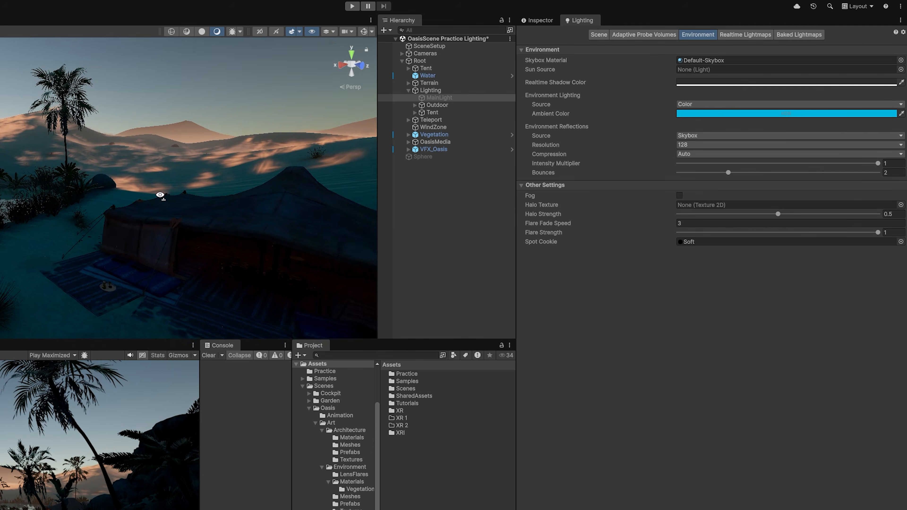
right_drag(160, 196, 25, 199)
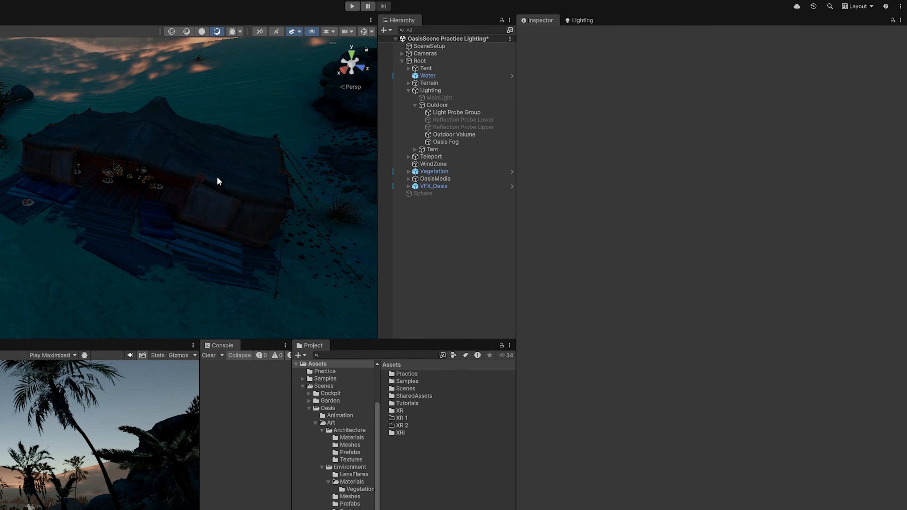
- Inspect the blue-lit tent and dunes, then return to the Lighting Environment page
key(w)
right_drag(218, 177, 209, 196)
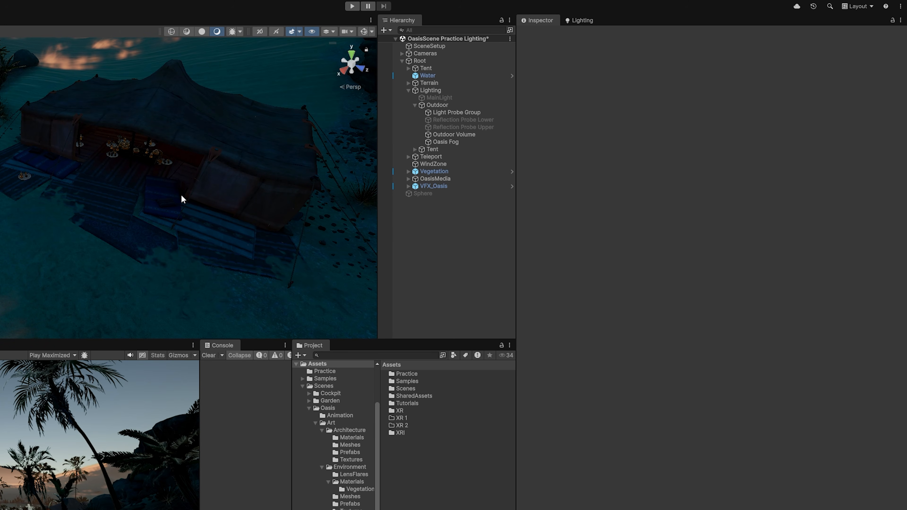
right_drag(207, 223, 148, 210)
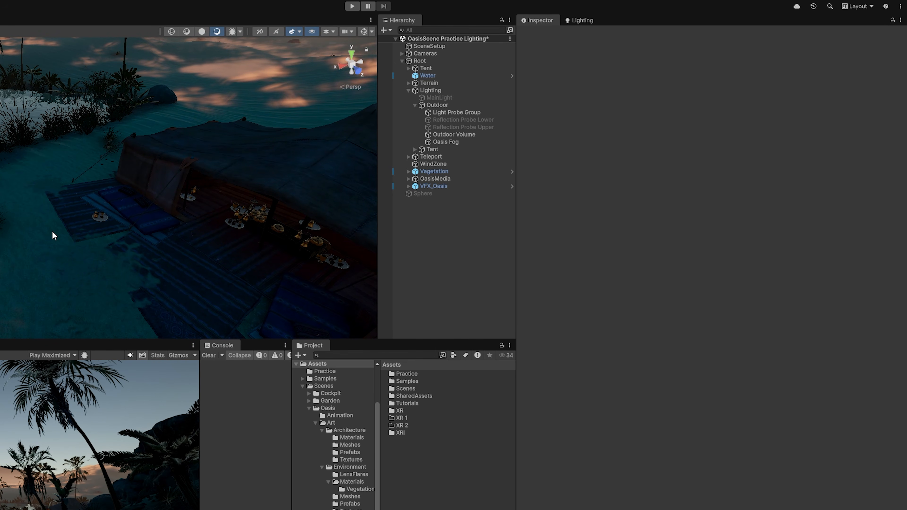
right_drag(53, 236, 147, 232)
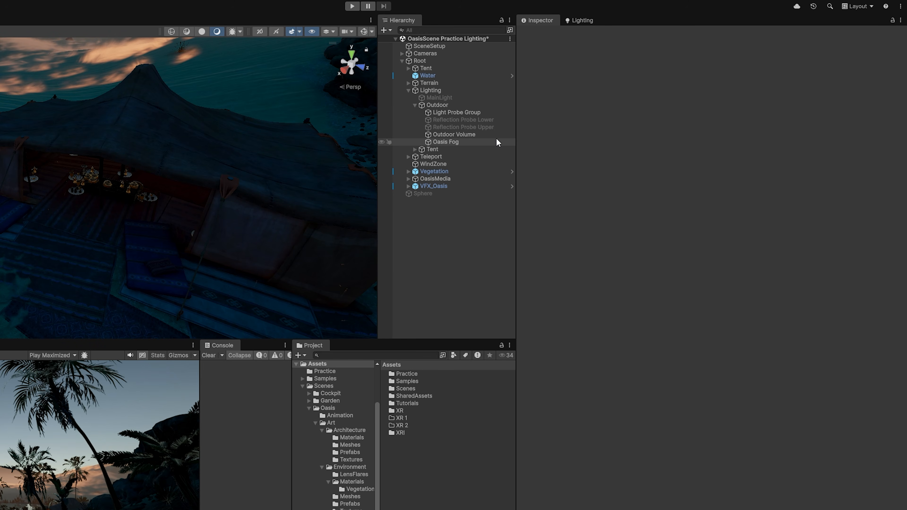
click(580, 22)
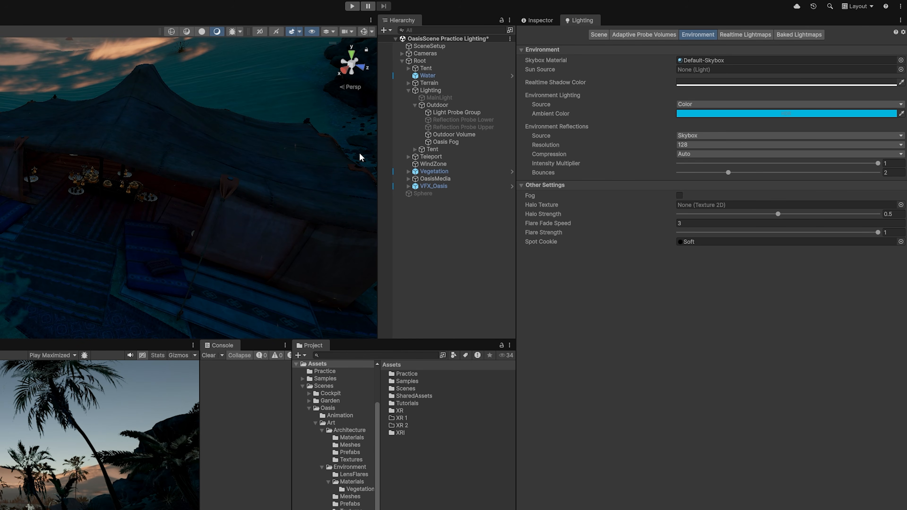
right_drag(274, 253, 107, 137)
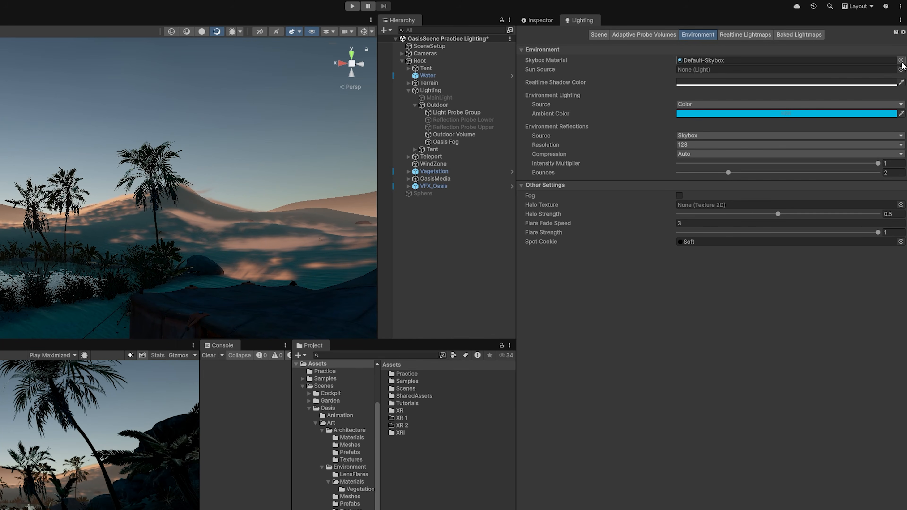
click(900, 60)
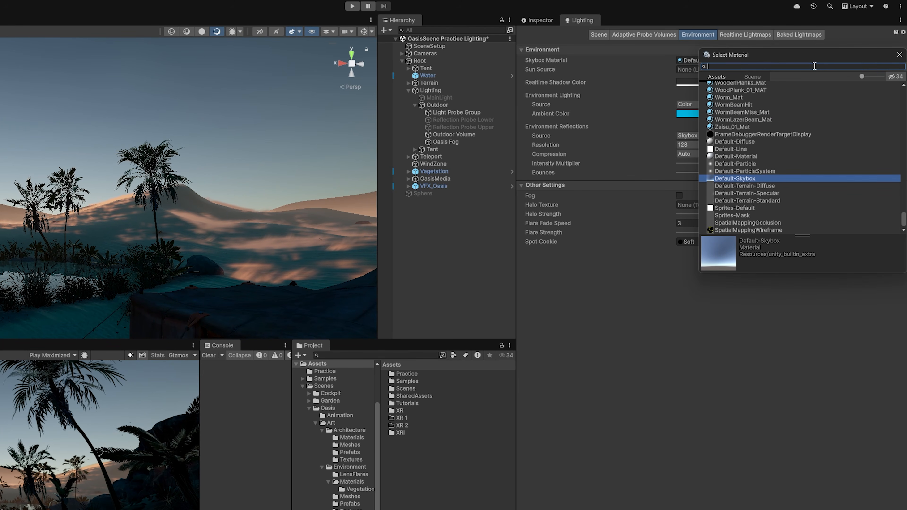
text(o)
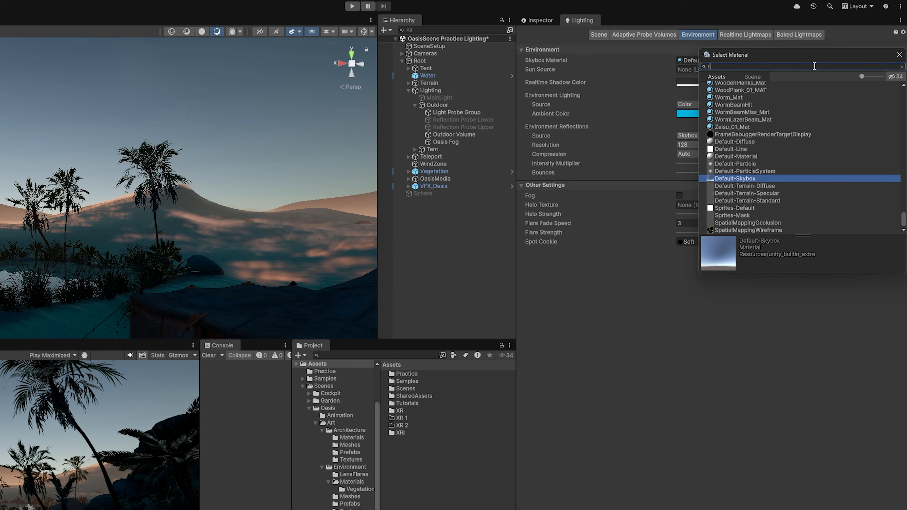
text(as)
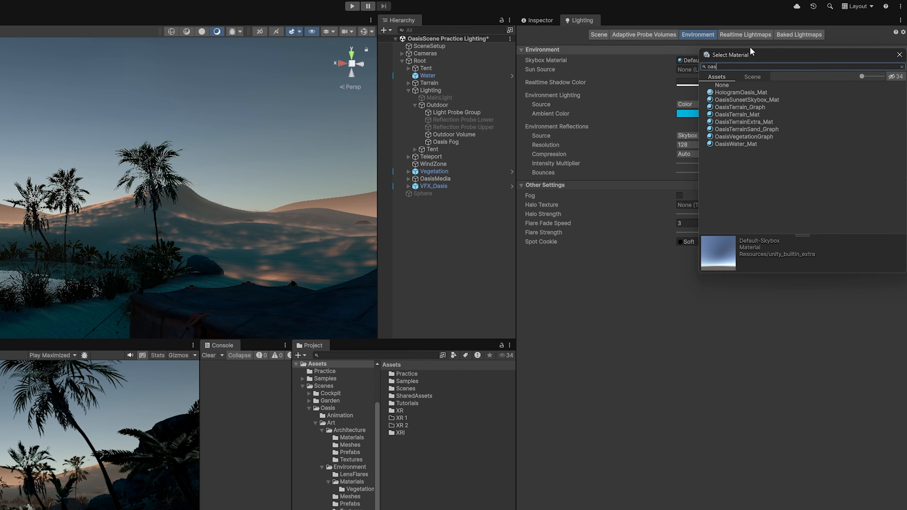
double_click(747, 99)
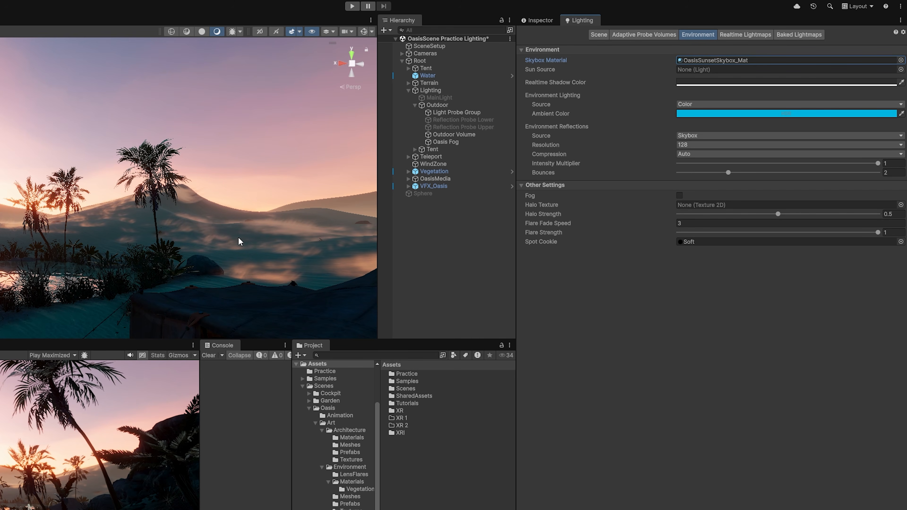
mouse_move(239, 242)
right_down()
mouse_move(202, 211)
mouse_move(266, 145)
mouse_move(186, 76)
mouse_move(199, 232)
mouse_move(228, 234)
right_up()
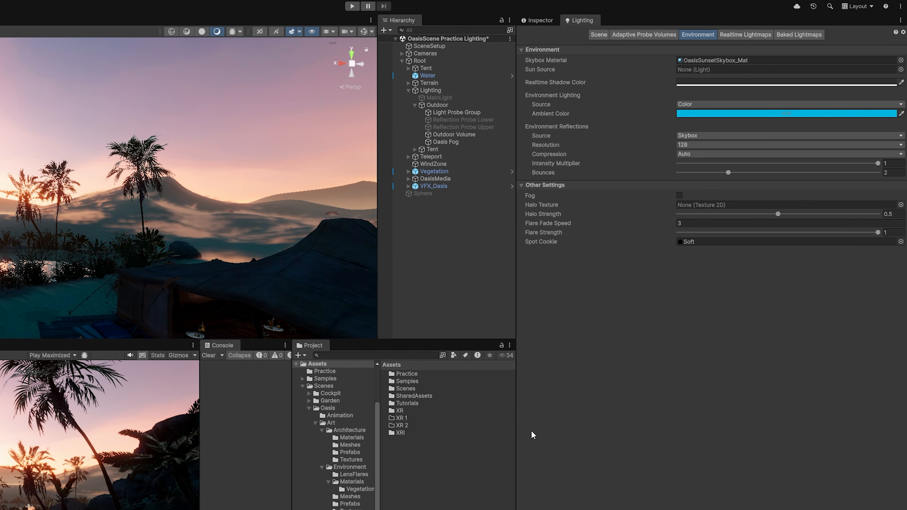
- Create a new material in the Assets folder
right_click(487, 450)
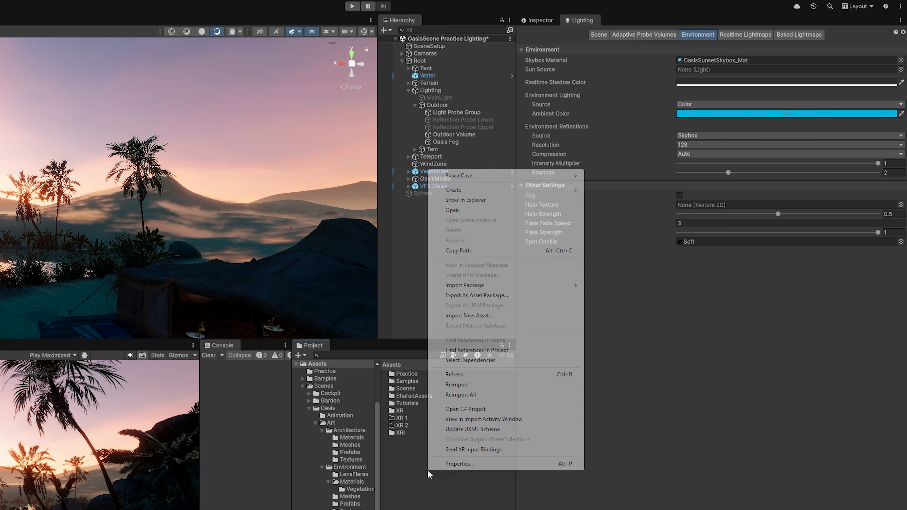
mouse_move(551, 192)
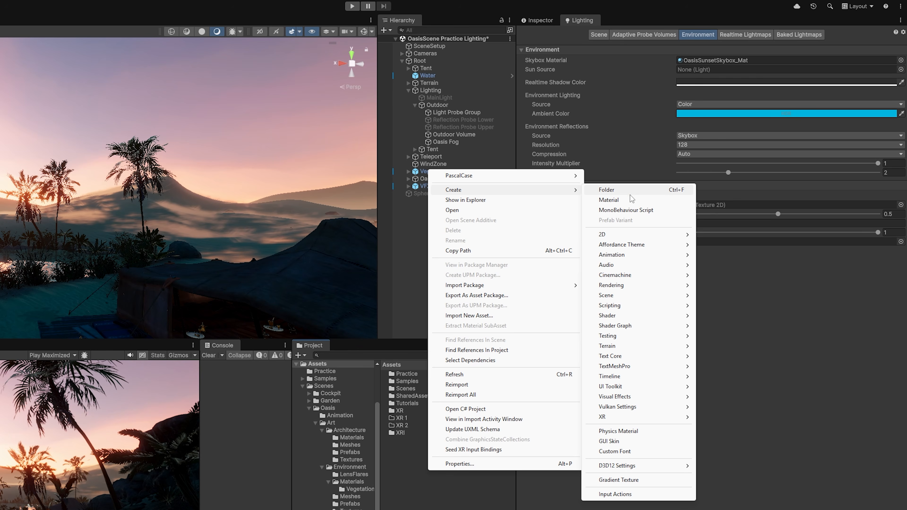
click(609, 199)
key(Return)
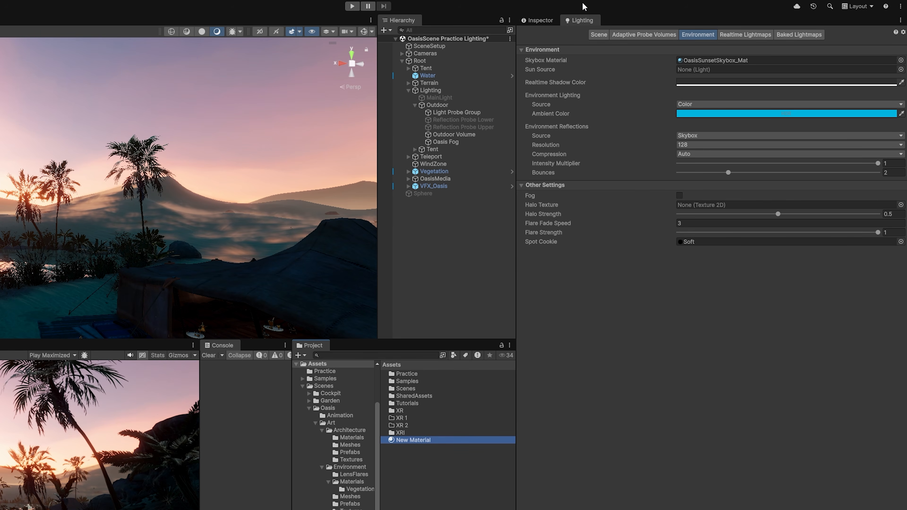
- Give the material the Skybox/Procedural shader and name it Skybox_test
click(545, 21)
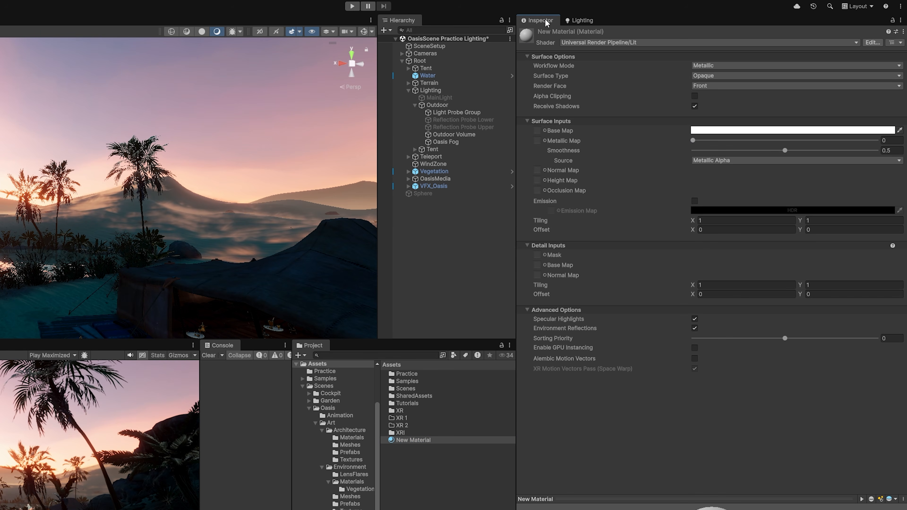
click(668, 43)
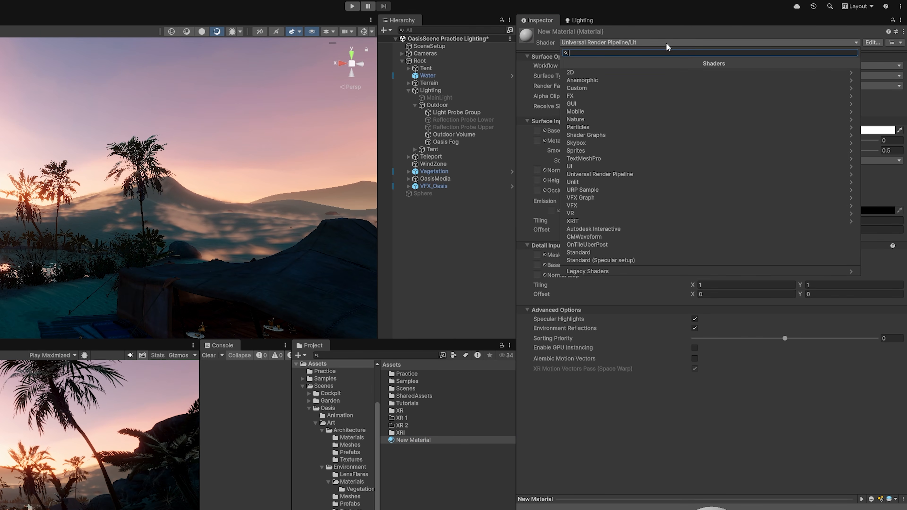
click(653, 145)
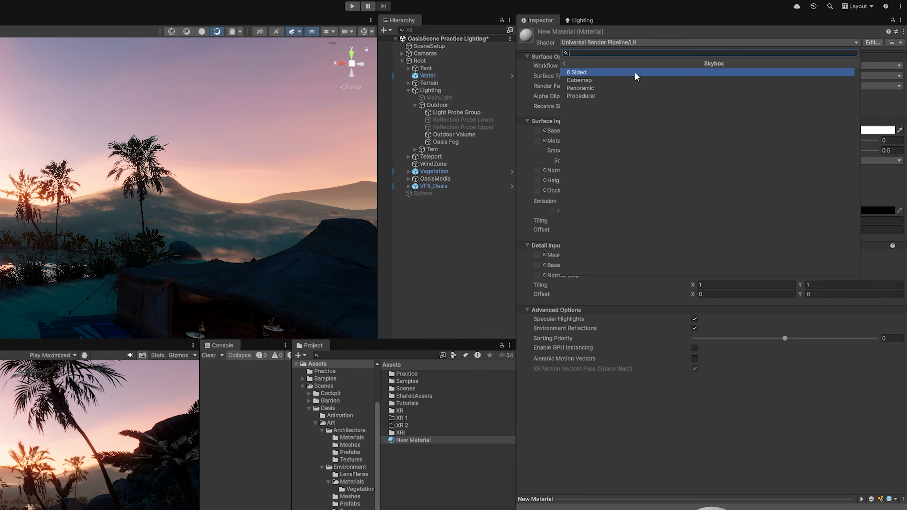
click(630, 95)
click(415, 442)
text(Skybox)
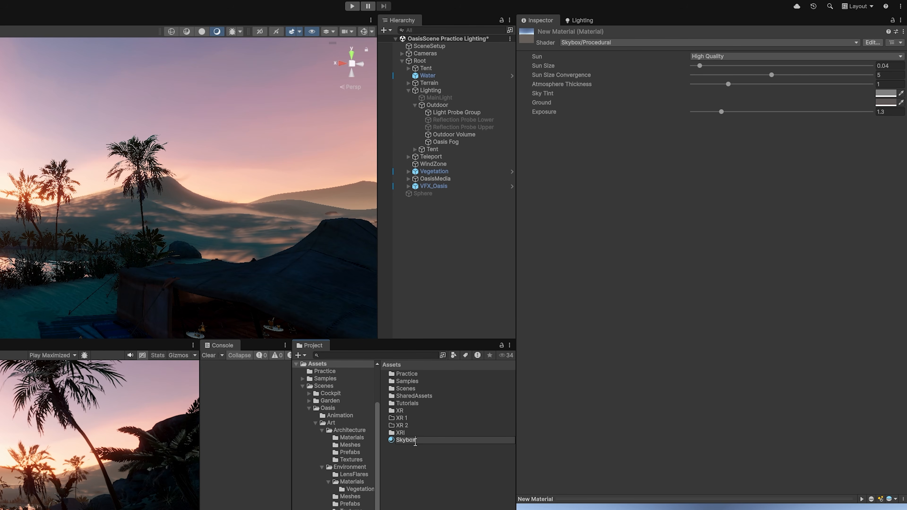
text(_test)
key(Return)
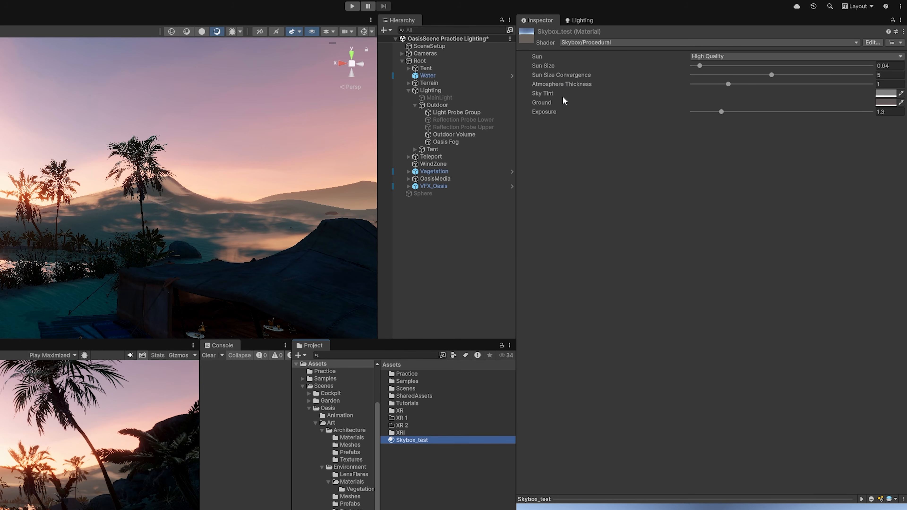
- Confirm the procedural shader and apply Skybox_test as the scene's skybox
right_drag(63, 281, 80, 242)
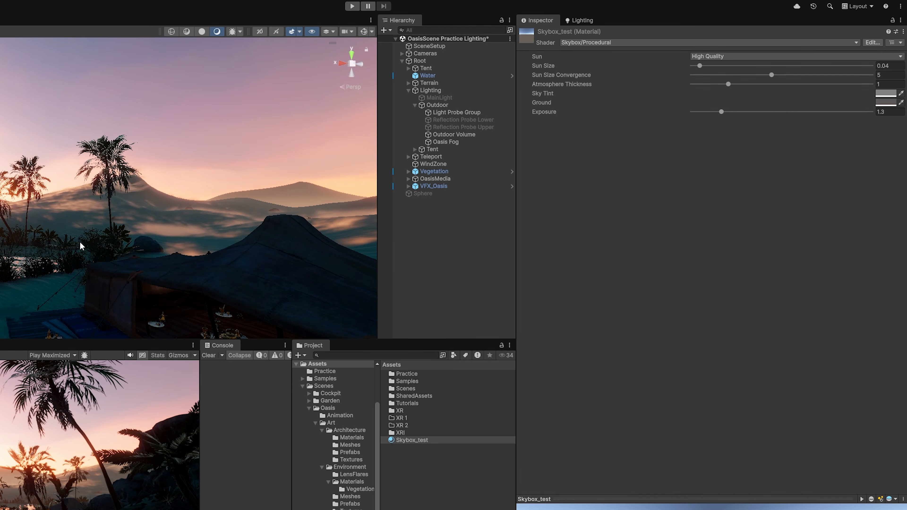
click(676, 42)
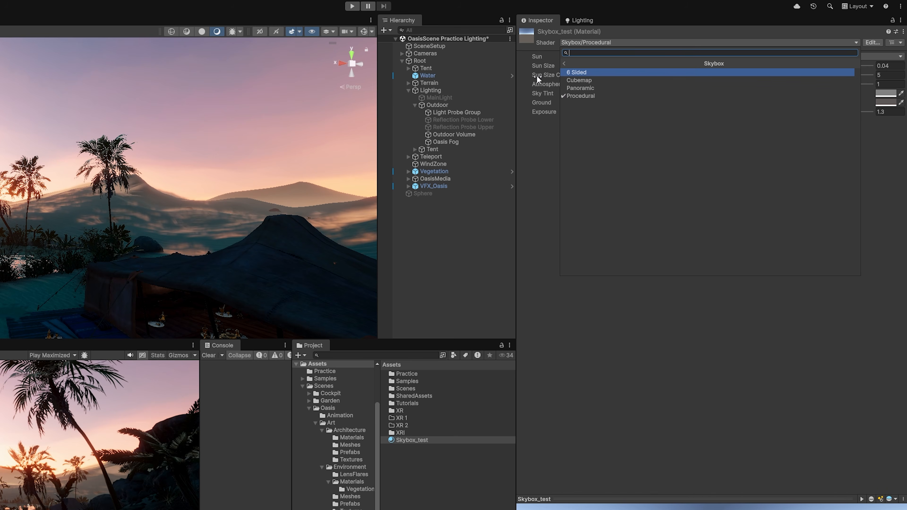
click(403, 227)
right_drag(115, 236, 200, 214)
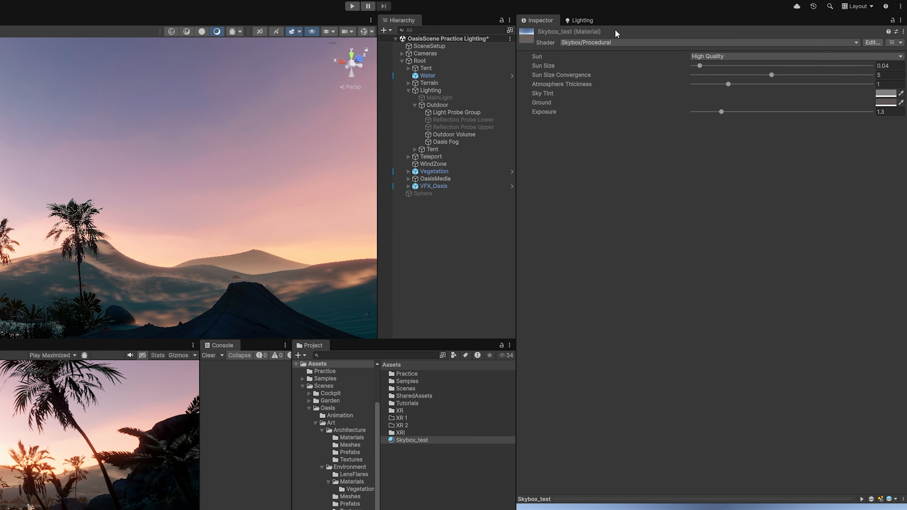
click(589, 22)
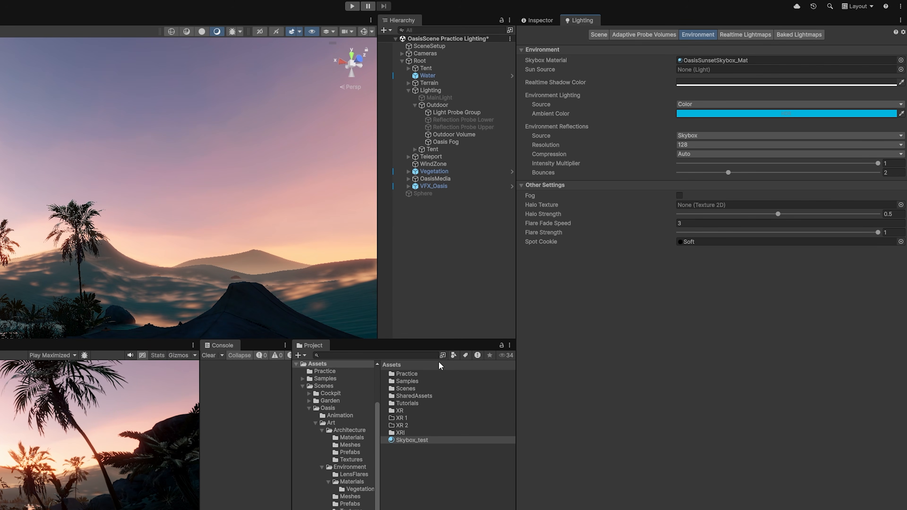
drag(436, 442, 256, 213)
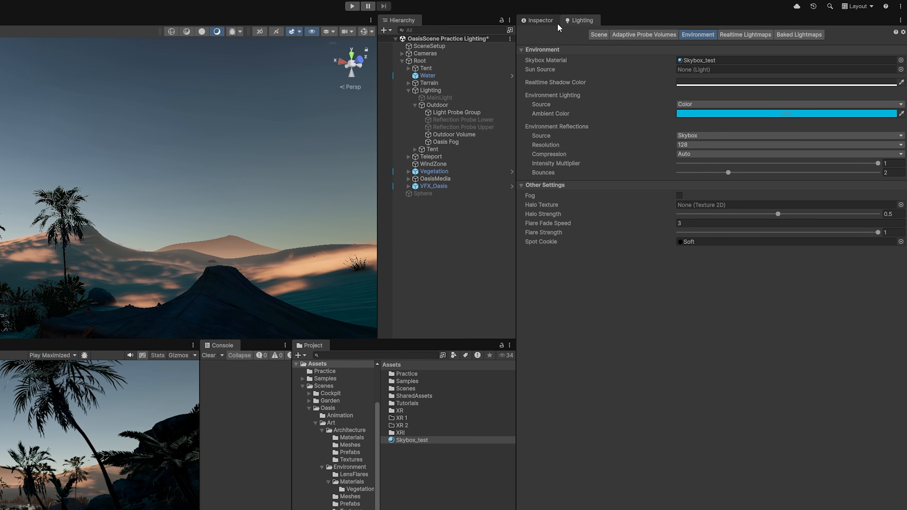
- Set Skybox_test's Sky Tint to 45D8FF
click(540, 20)
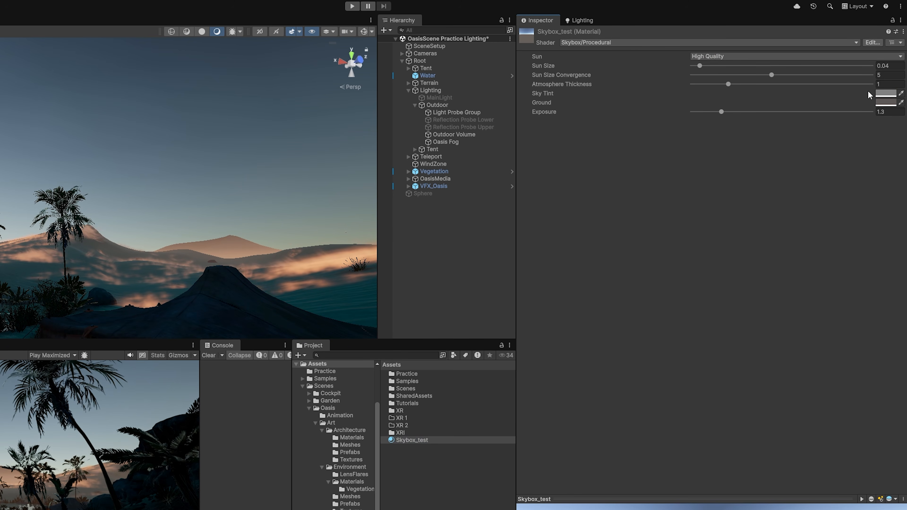
click(892, 97)
click(864, 141)
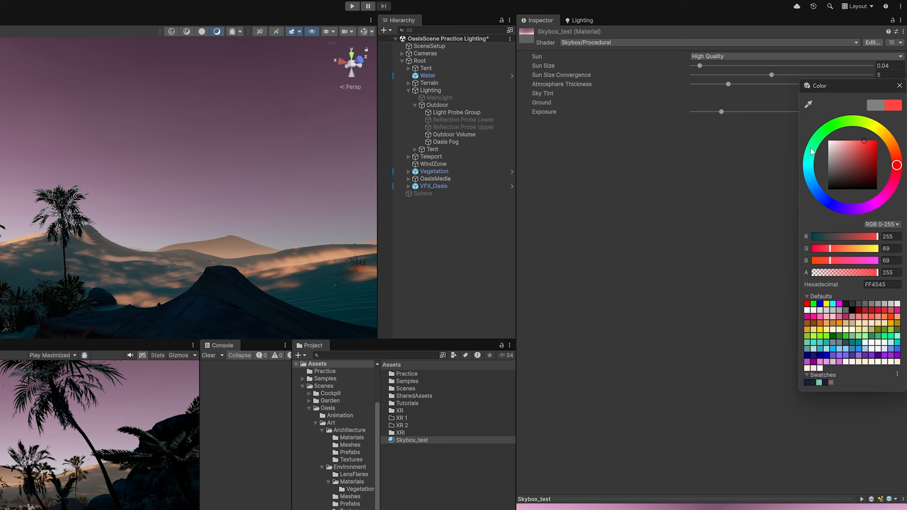
drag(884, 129, 794, 217)
click(638, 226)
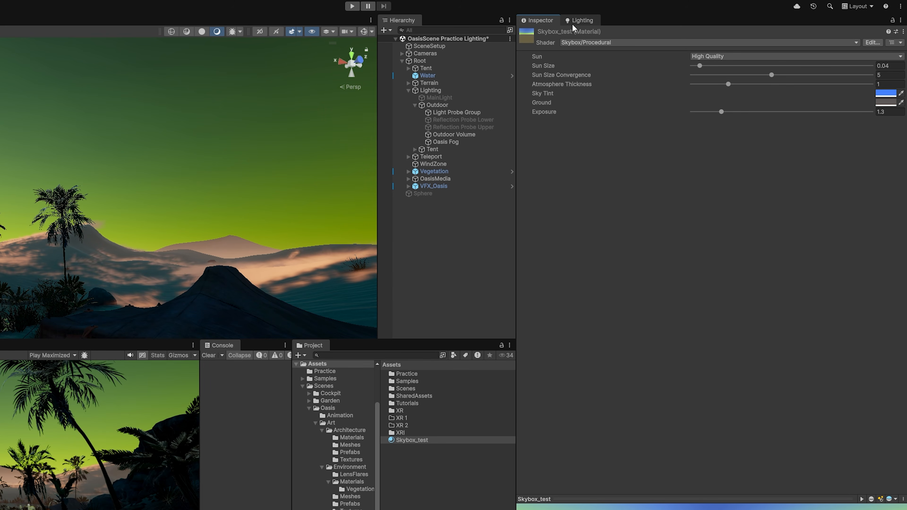
click(581, 21)
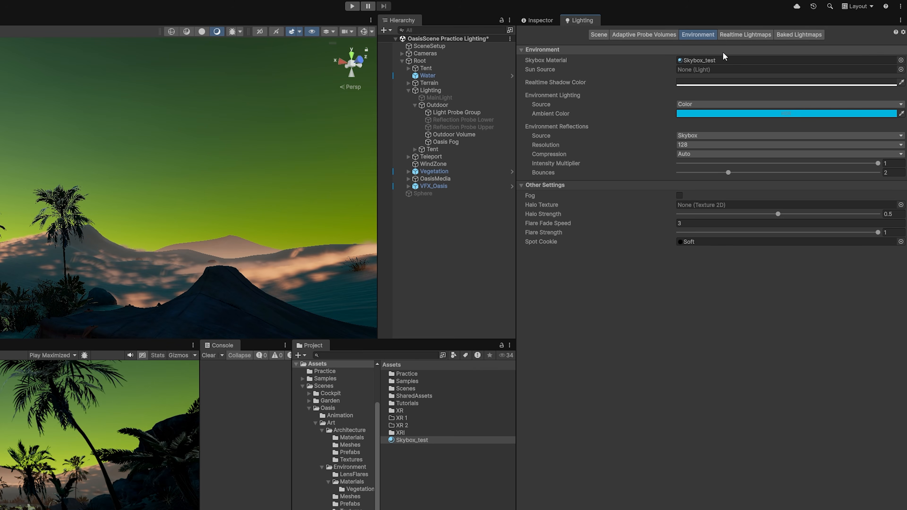
- Search 'oasis' and set OasisSunsetSkybox_Mat as the Skybox Material
click(900, 60)
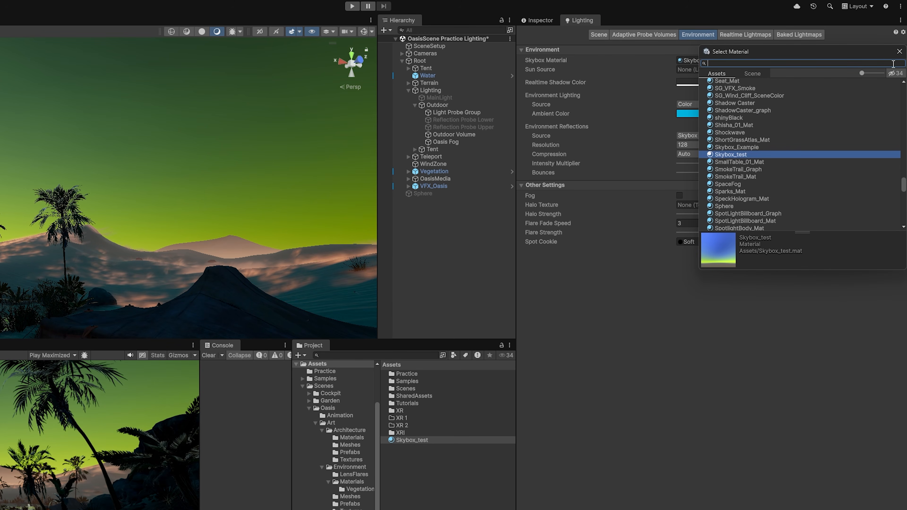
text(osa)
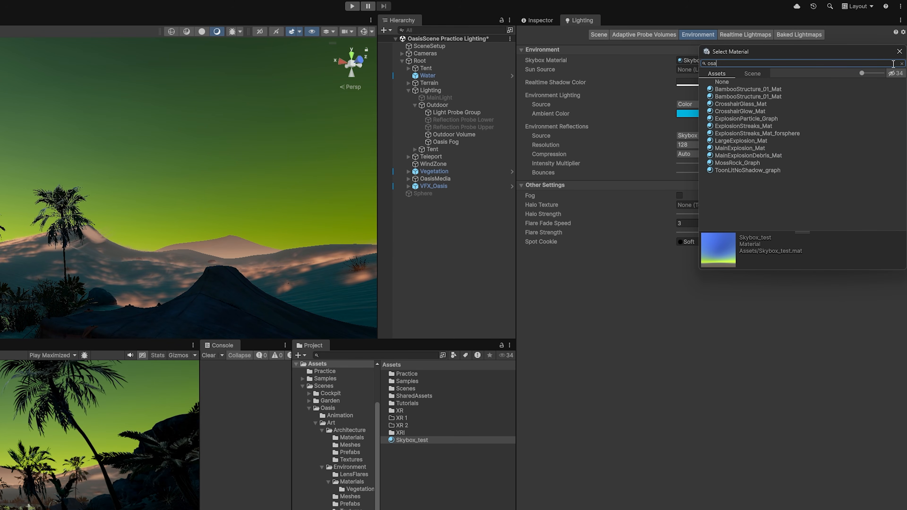
key(BackSpace)
key(BackSpace)
key(BackSpace)
text(os)
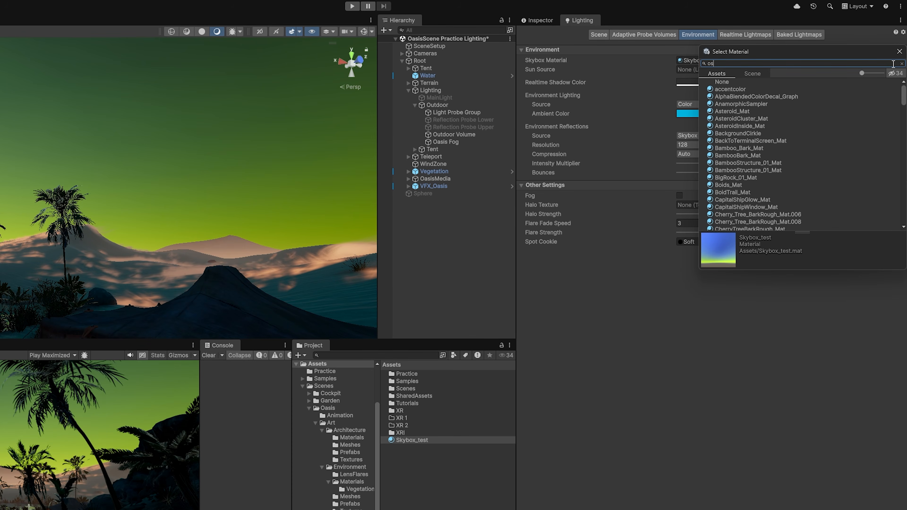
key(BackSpace)
key(BackSpace)
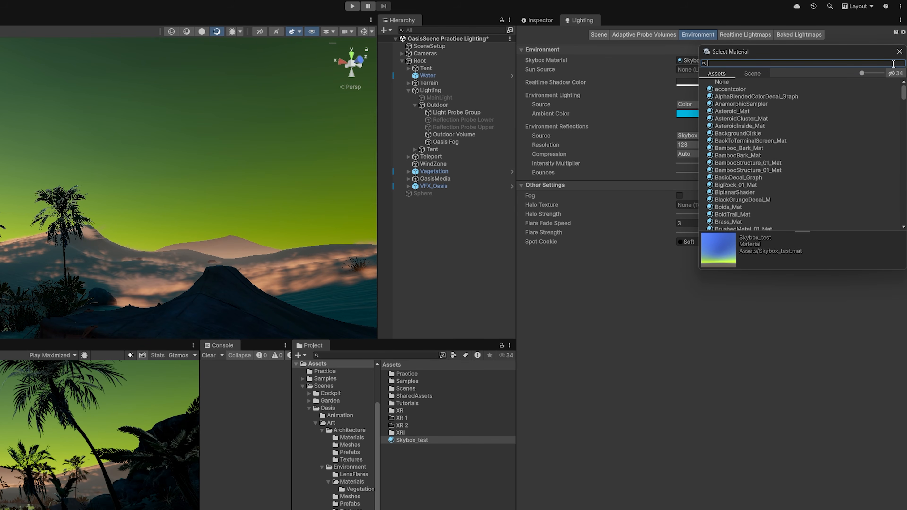
text(oasis)
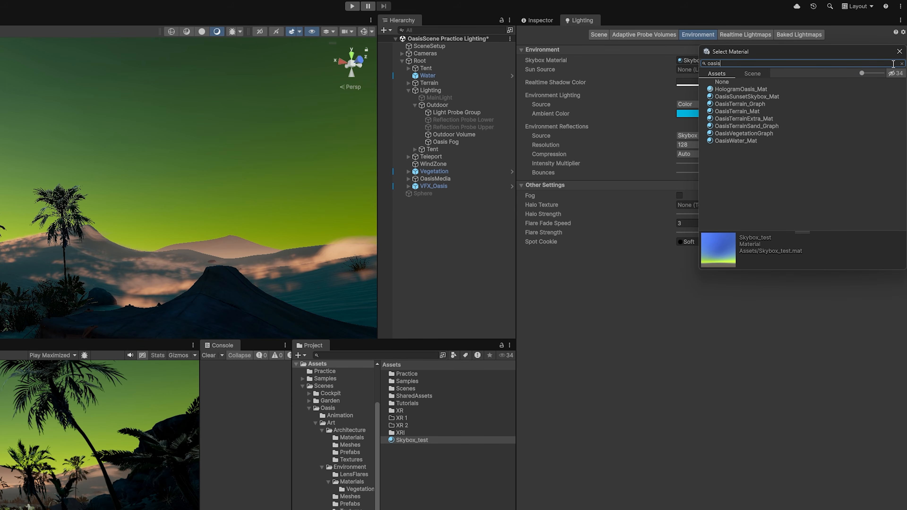
click(764, 96)
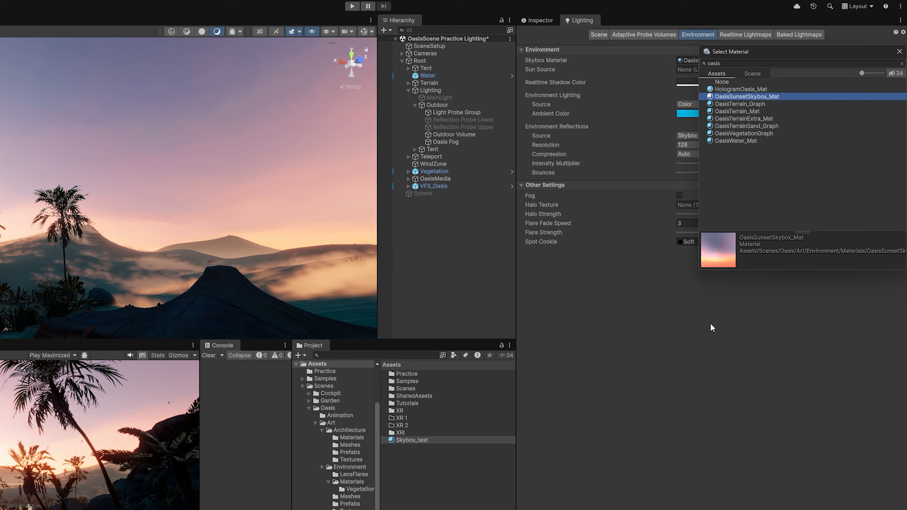
click(742, 328)
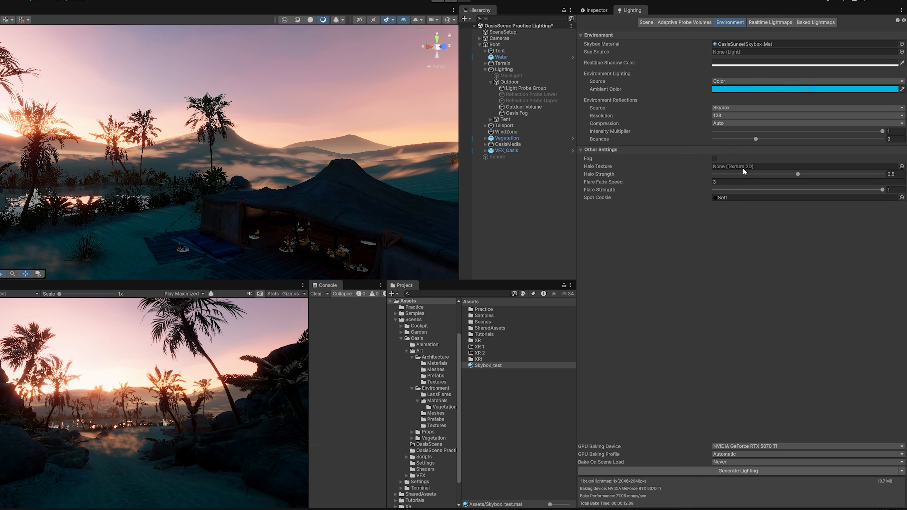
- Generate Lighting and view the relit tent
click(728, 469)
right_drag(384, 144, 267, 186)
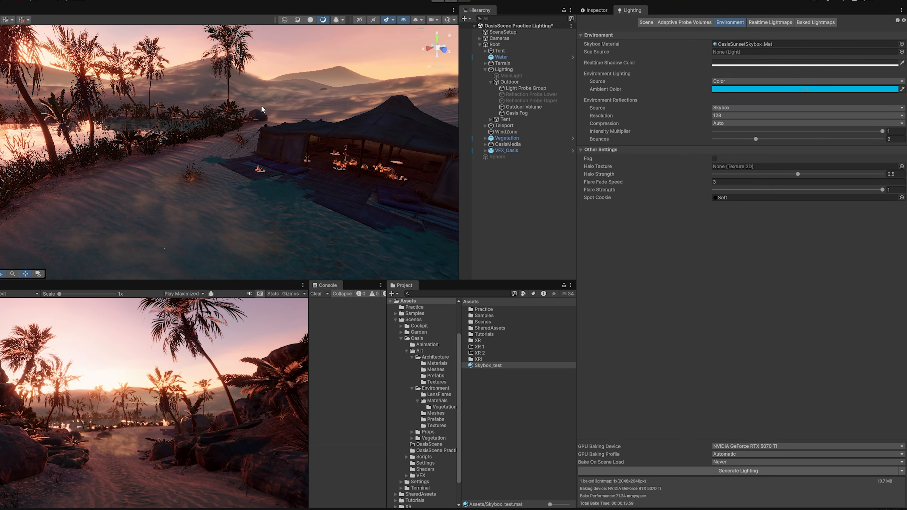
right_drag(200, 93, 296, 229)
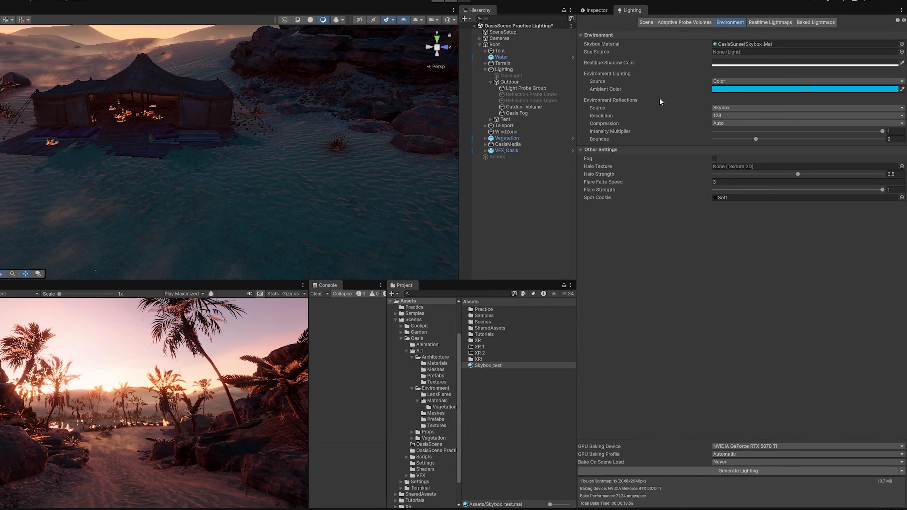
- Set the ambient lighting Source to Skybox and rebake
click(736, 82)
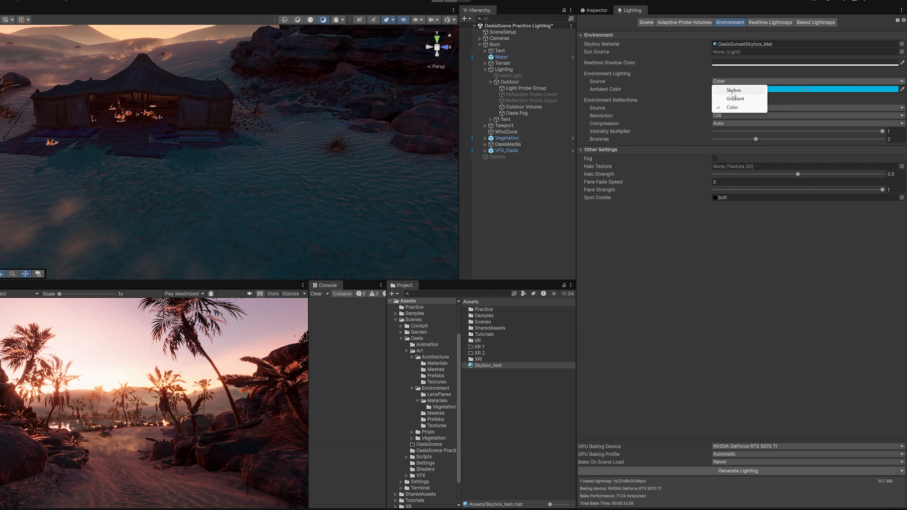
click(733, 91)
click(717, 471)
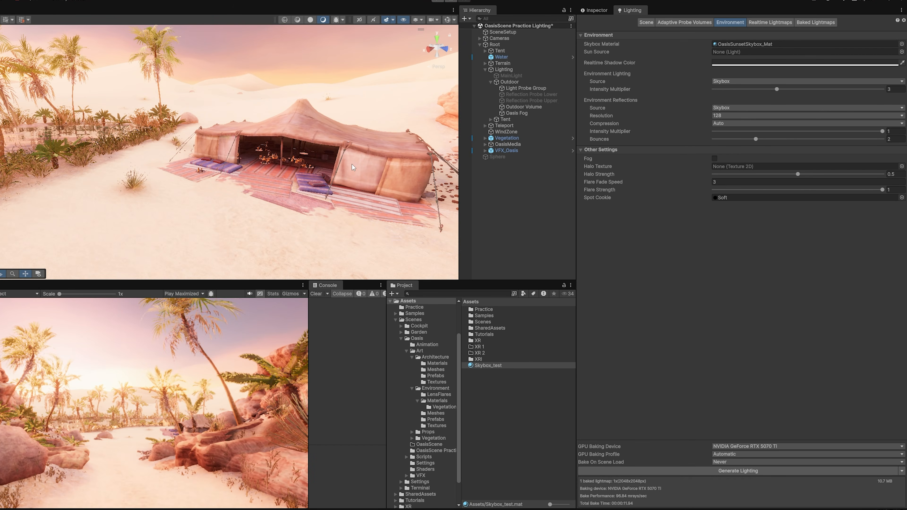
alt+drag(352, 167, 423, 175)
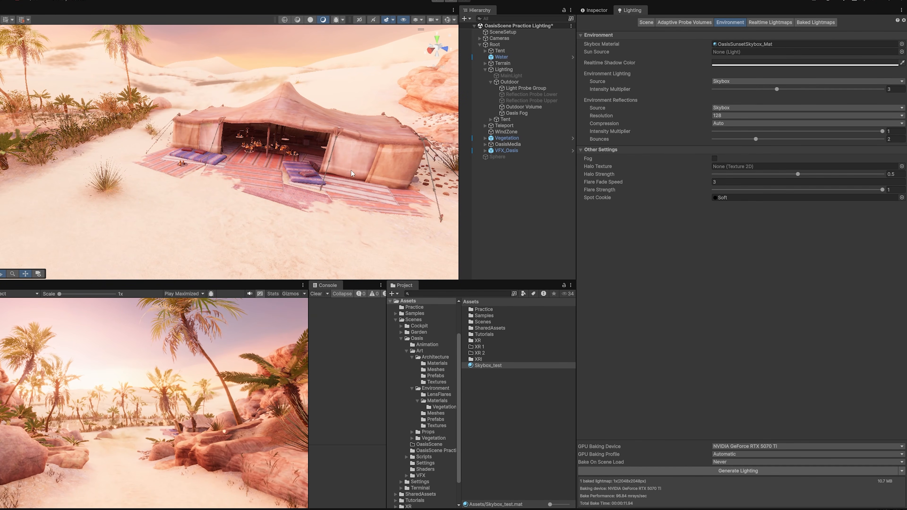
right_drag(352, 173, 144, 199)
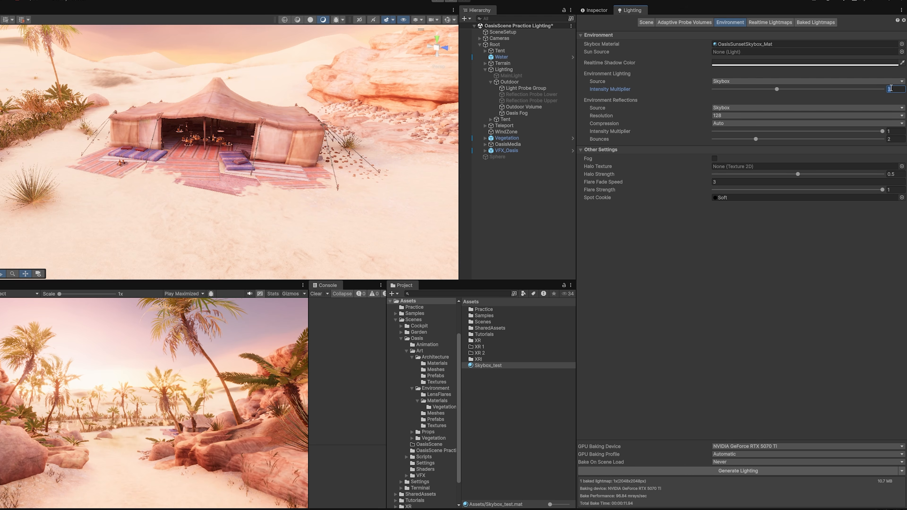
- Set the ambient intensity multiplier to 1, rebake, and inspect the tent
text(1)
click(701, 471)
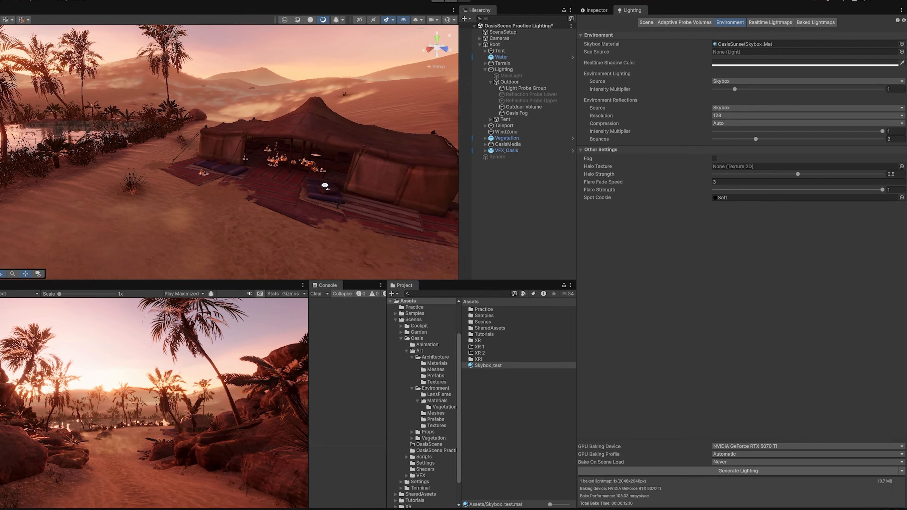
right_drag(242, 164, 326, 208)
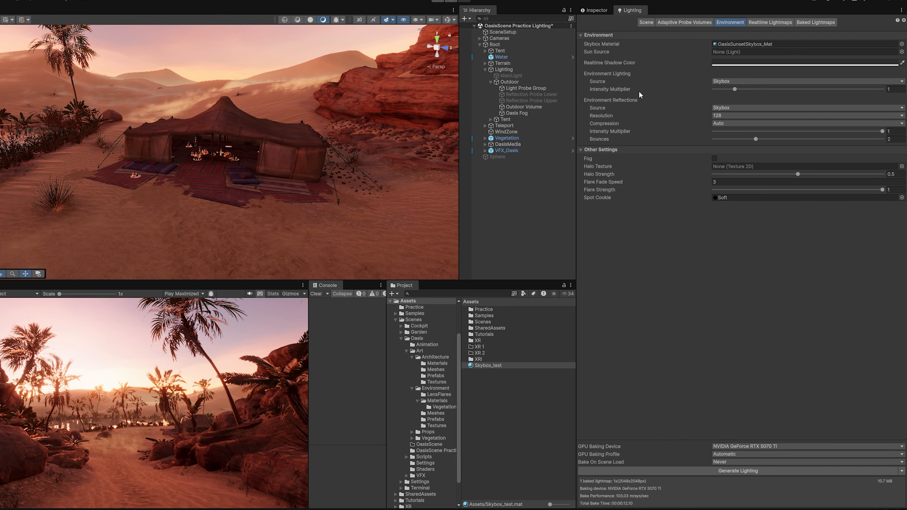
right_drag(278, 150, 237, 167)
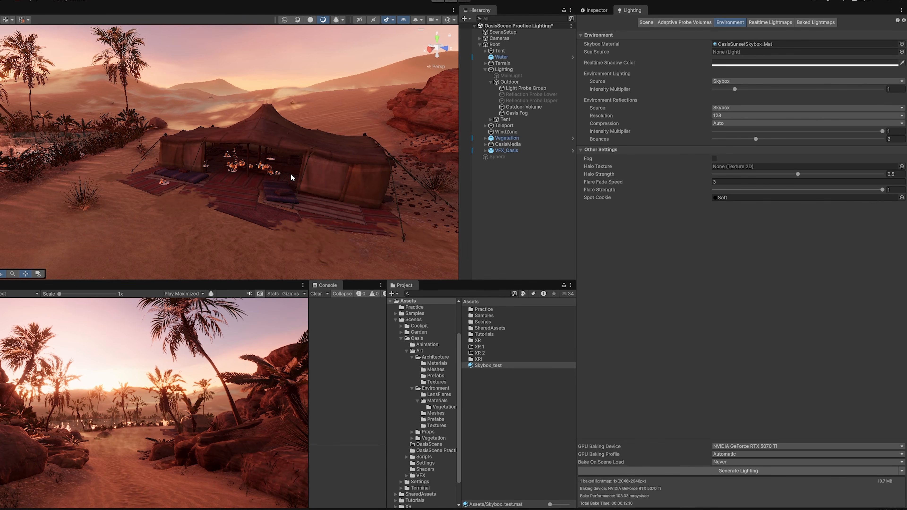
right_drag(291, 175, 274, 182)
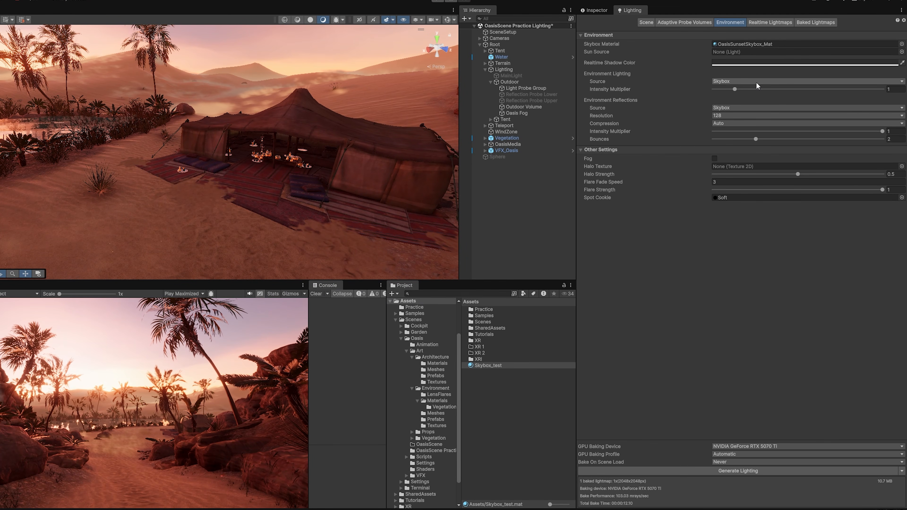
- Switch the ambient lighting Source to Gradient and rebake
click(756, 82)
click(741, 100)
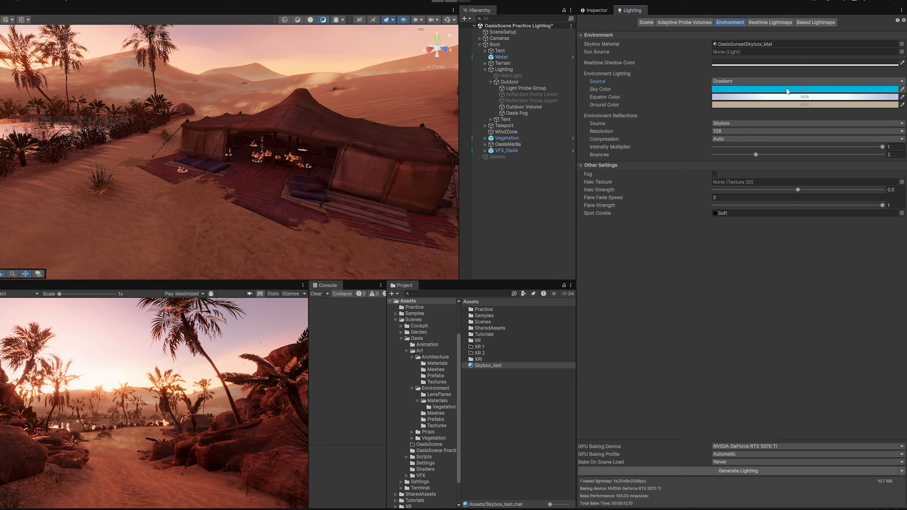
right_drag(339, 176, 416, 169)
right_drag(416, 168, 412, 171)
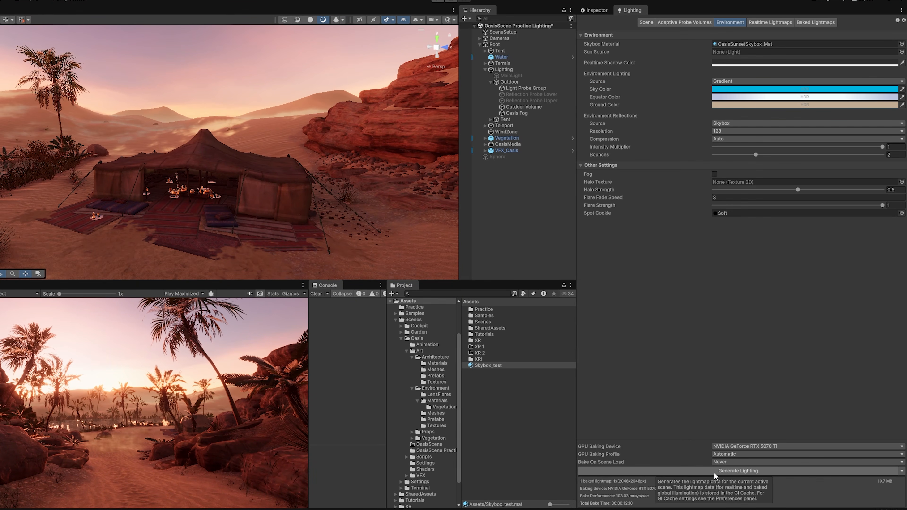
click(715, 471)
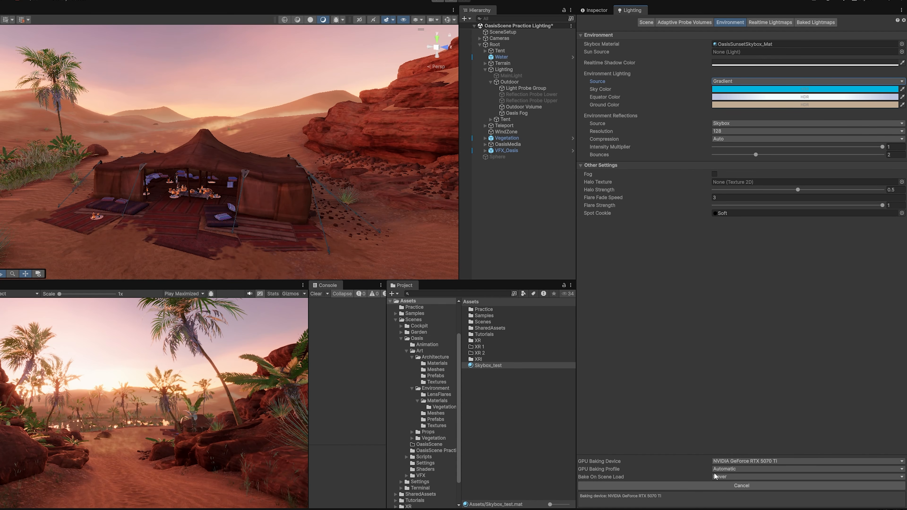
mouse_move(332, 201)
right_down()
mouse_move(313, 216)
mouse_move(321, 203)
right_up()
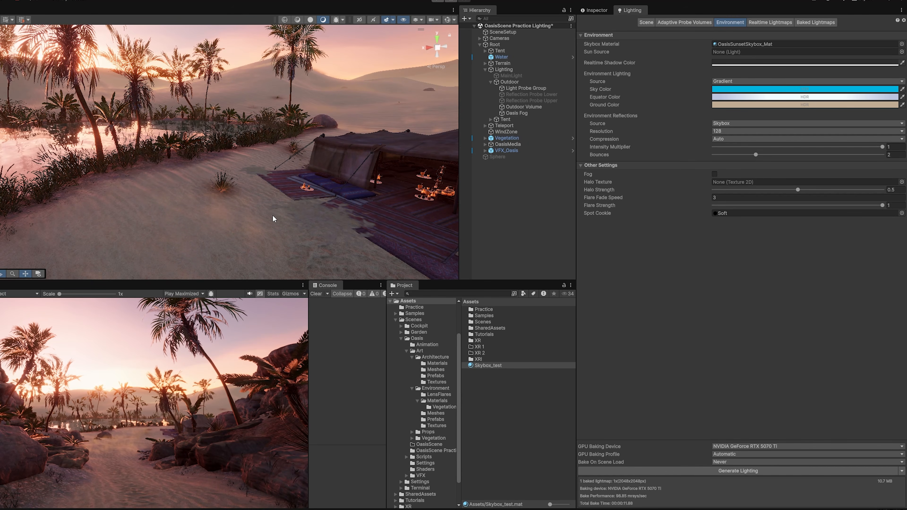
right_drag(273, 217, 362, 219)
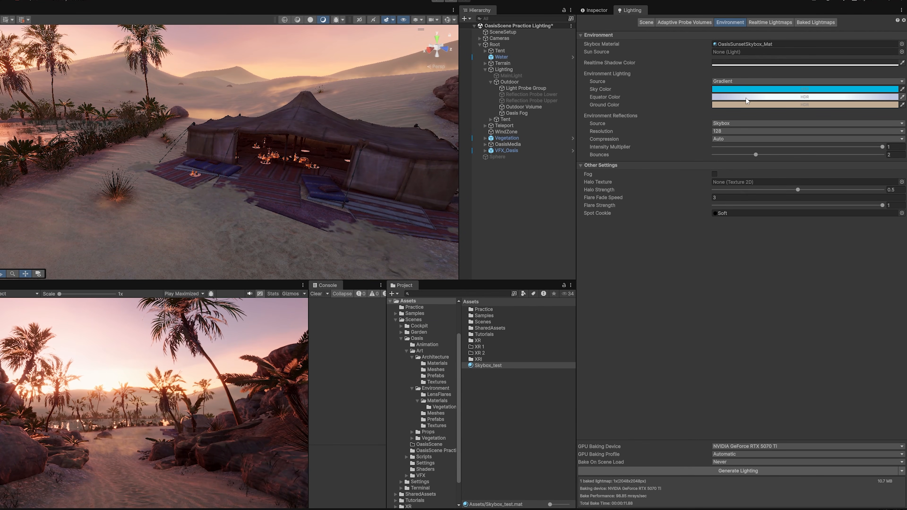
right_drag(329, 181, 371, 181)
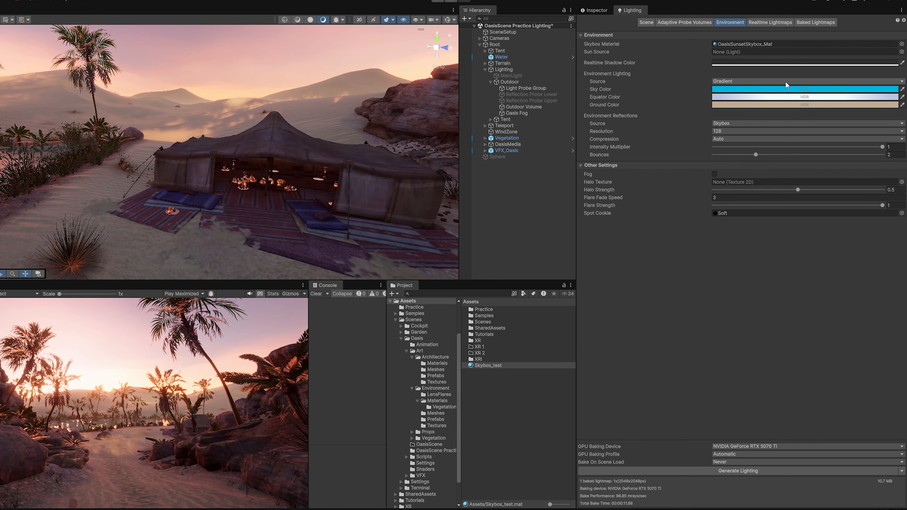
- Try Color ambient, revert to Gradient, and lower reflections intensity to 0.513
click(750, 81)
click(752, 89)
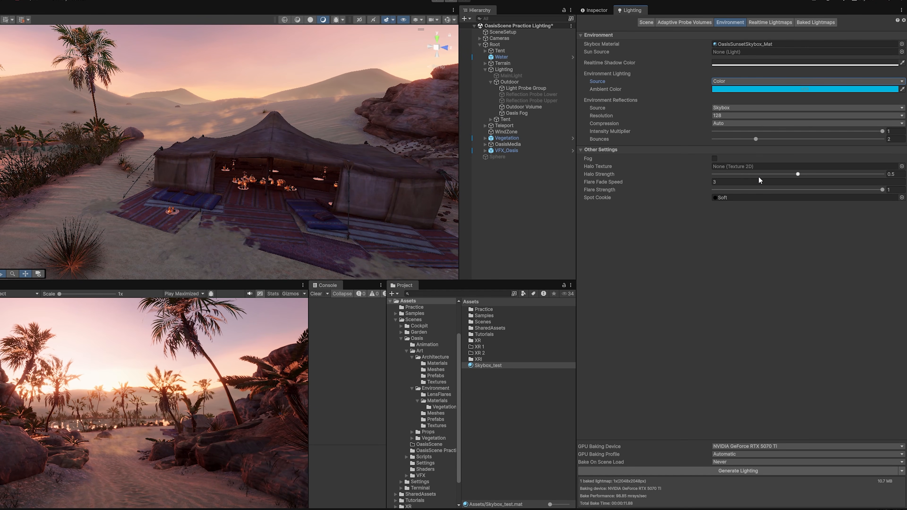
click(750, 81)
click(753, 96)
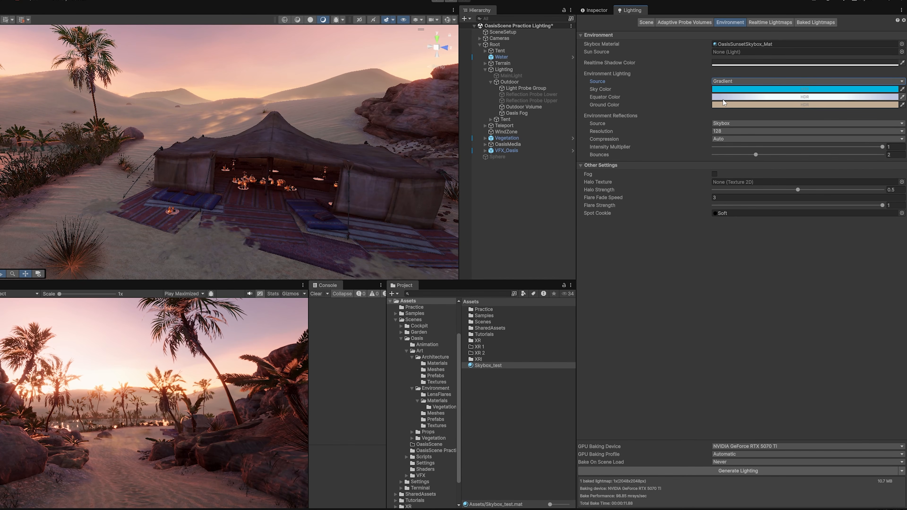
right_drag(379, 172, 379, 217)
drag(882, 146, 800, 147)
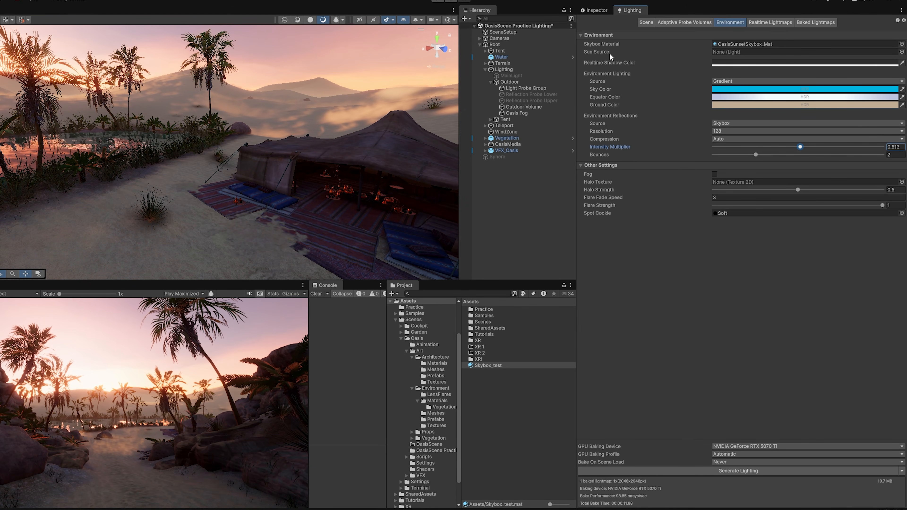
- Assign MainLight from the Hierarchy to the Environment Sun Source field
click(520, 76)
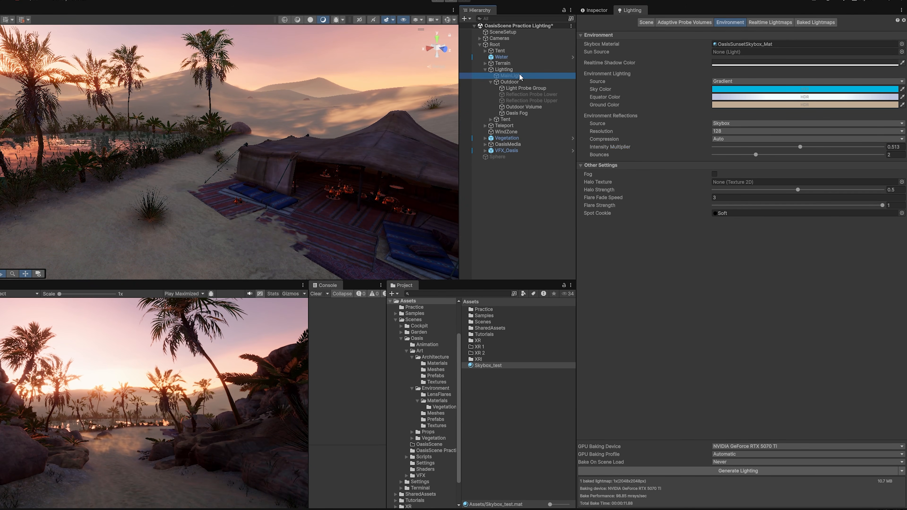
drag(520, 76, 762, 52)
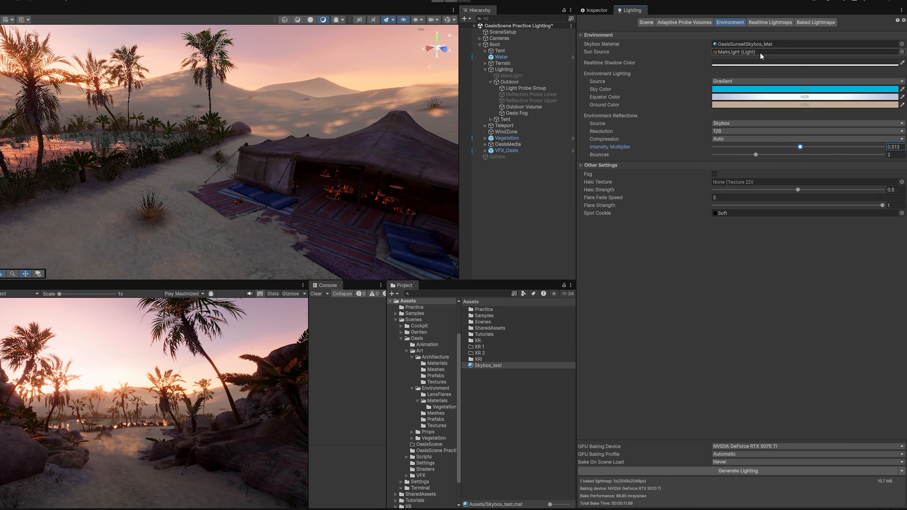
right_drag(394, 126, 413, 122)
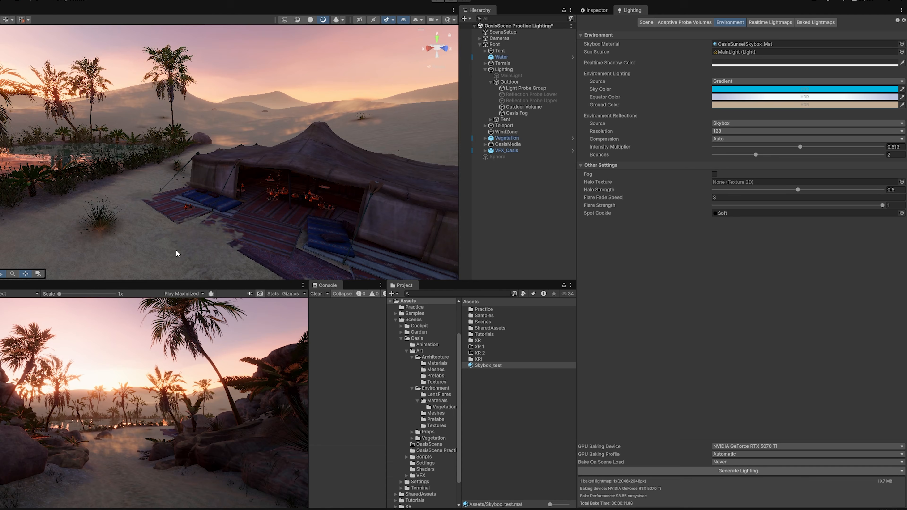
key(a)
right_drag(410, 177, 411, 173)
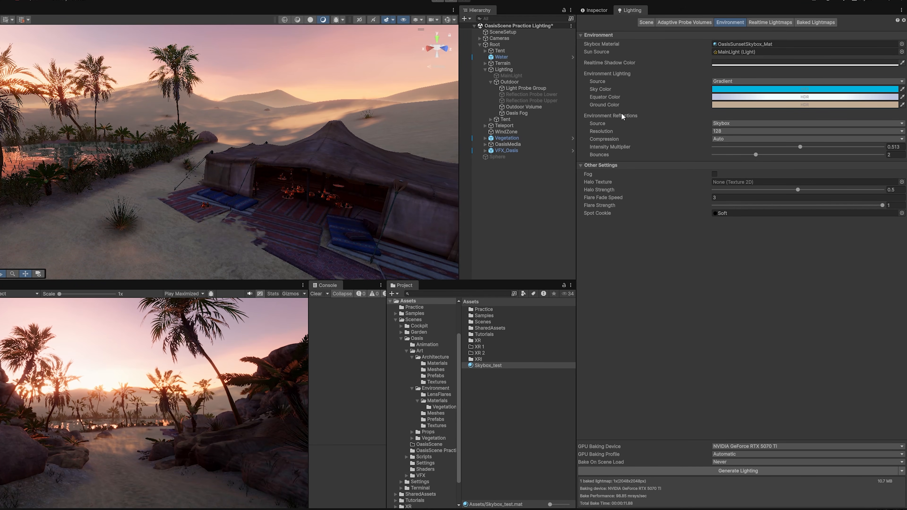
- Keep reflection resolution at 128 and raise reflections intensity back to about 1
click(729, 131)
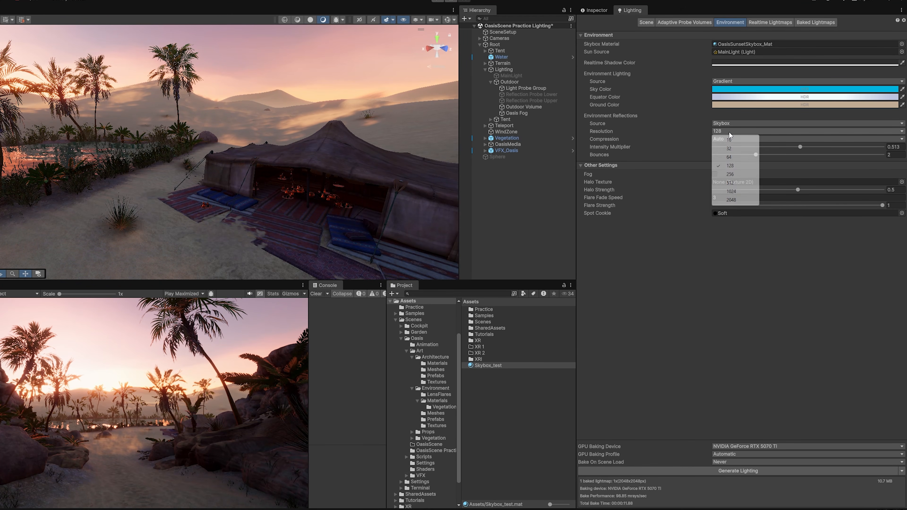
click(708, 315)
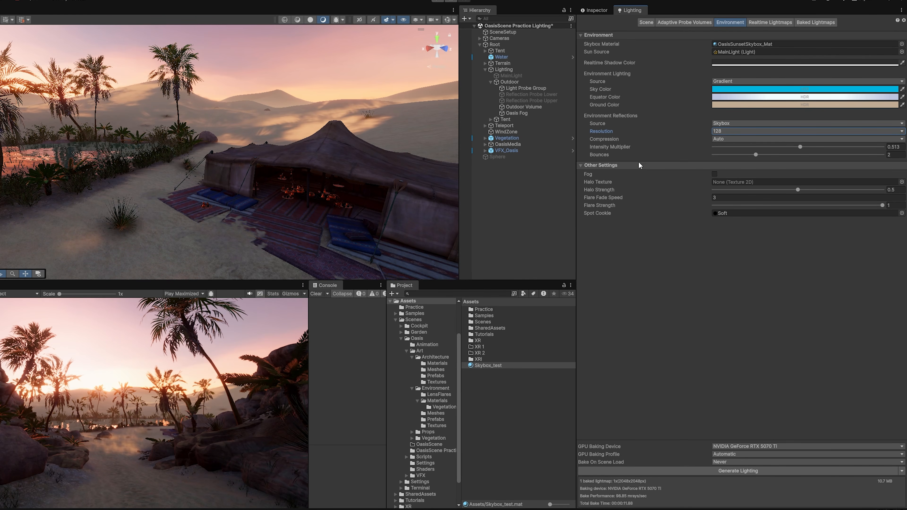
key(w)
right_drag(294, 91, 293, 135)
drag(800, 147, 878, 149)
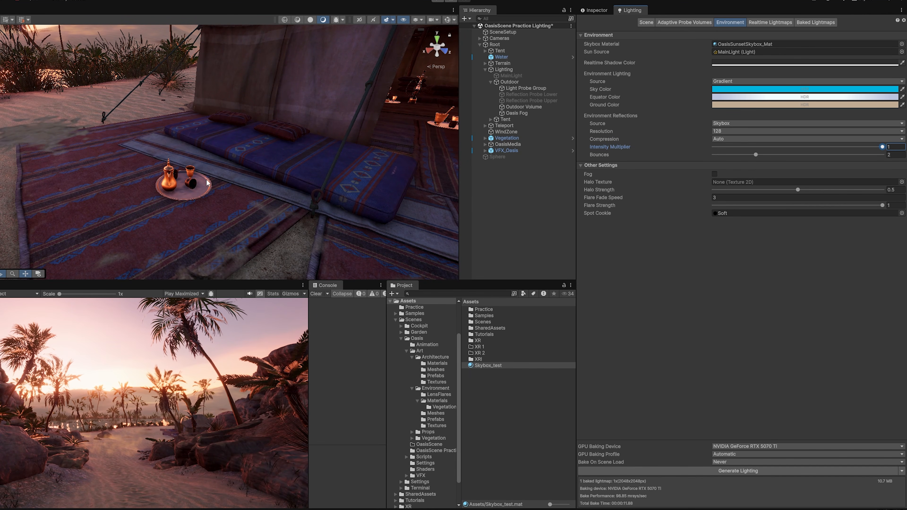
scroll(182, 172, up, 6)
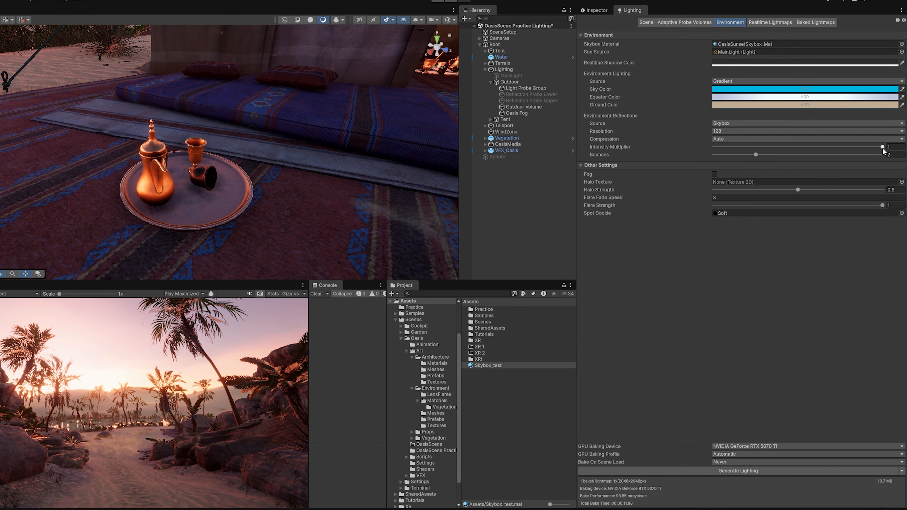
mouse_move(883, 147)
mouse_down()
mouse_move(794, 147)
mouse_move(880, 153)
mouse_up()
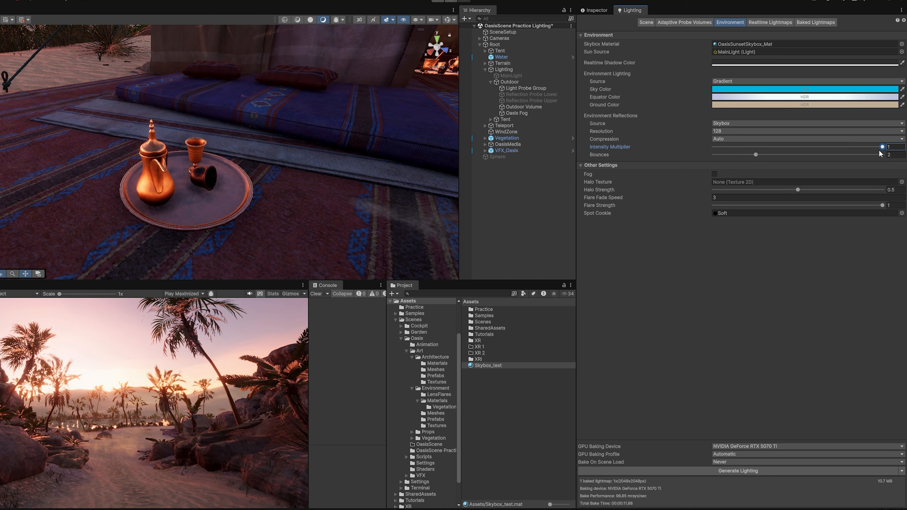
- Leave environment reflection bounces at 2
mouse_move(603, 157)
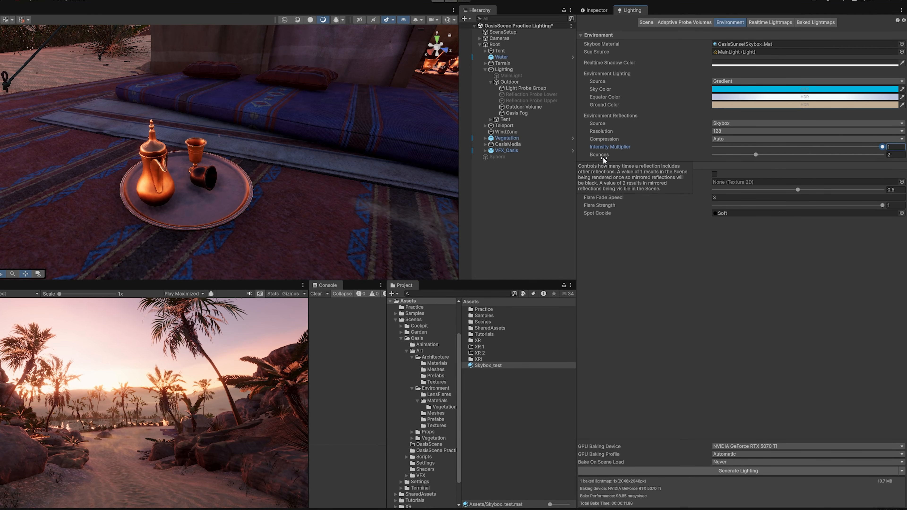
click(755, 155)
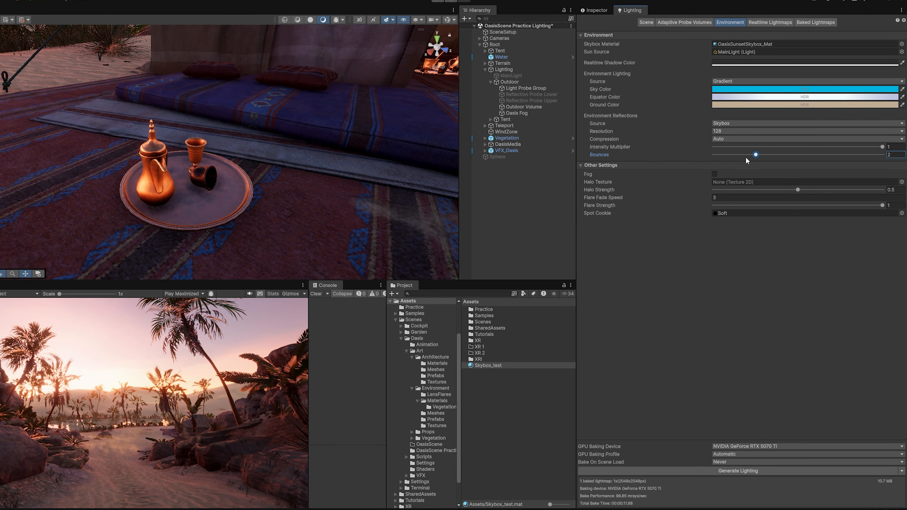
mouse_move(229, 117)
right_down()
mouse_move(352, 98)
mouse_move(253, 104)
mouse_move(234, 122)
right_up()
key(s)
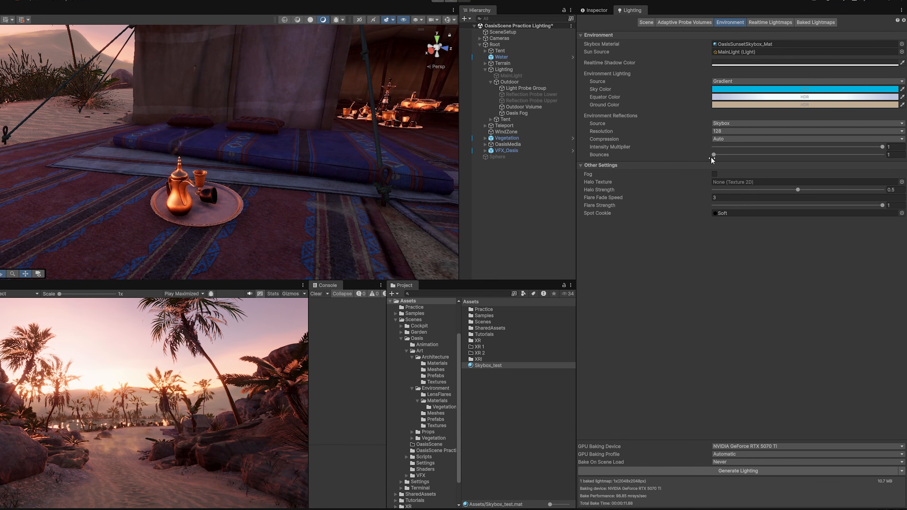
drag(713, 156, 725, 154)
key(s)
right_drag(234, 112, 338, 129)
key(w)
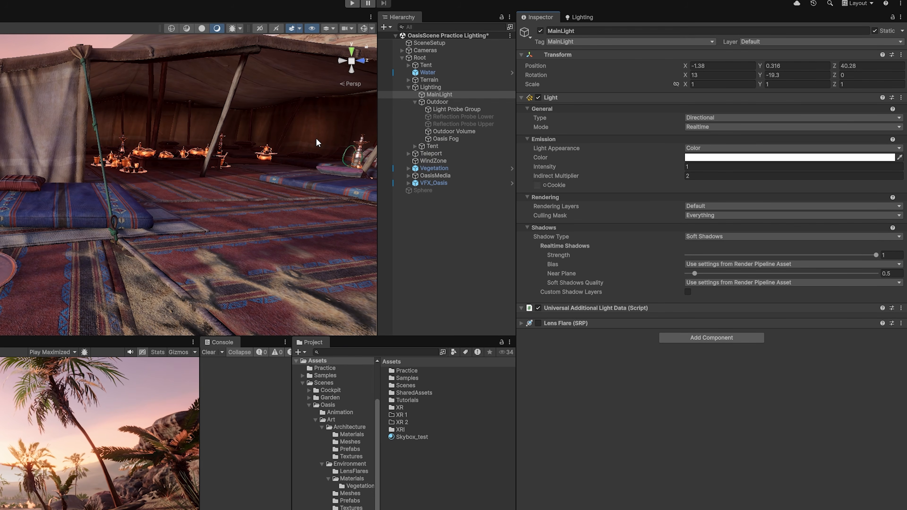
right_drag(316, 143, 150, 123)
key(s)
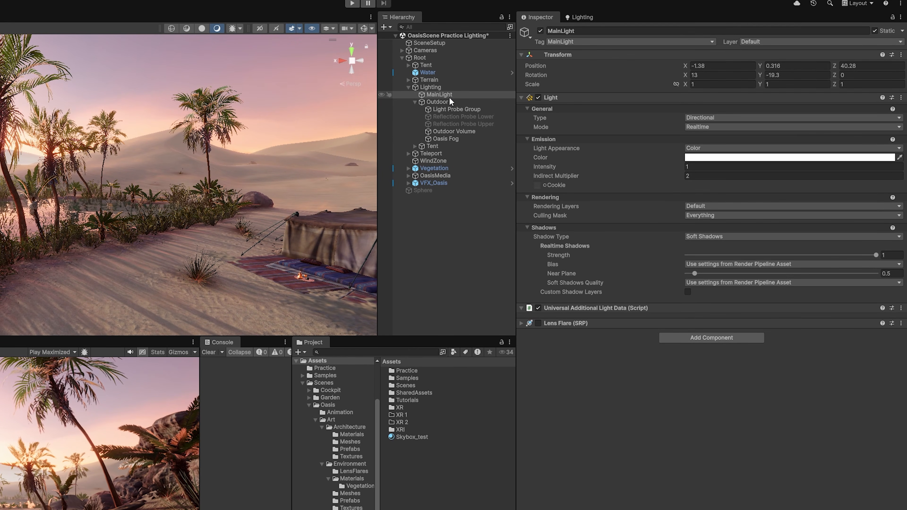
right_drag(264, 121, 458, 225)
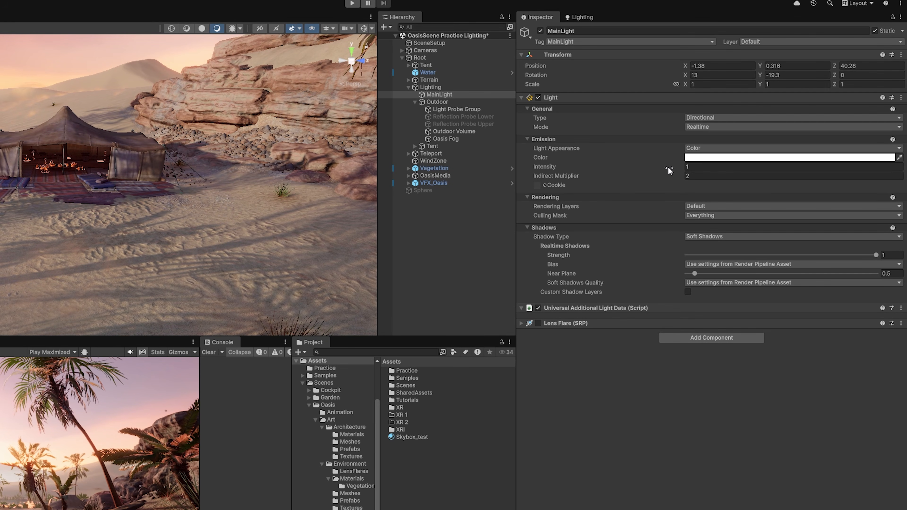
click(702, 126)
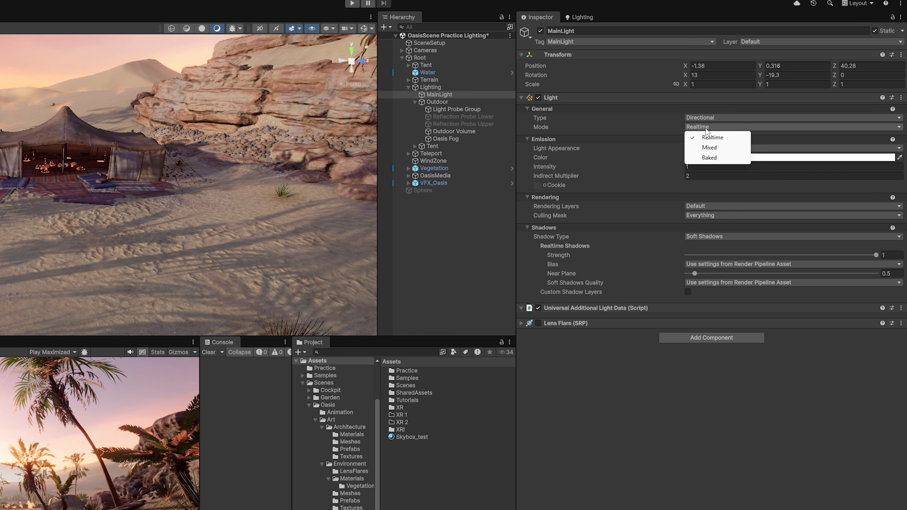
click(681, 127)
right_drag(332, 250, 217, 230)
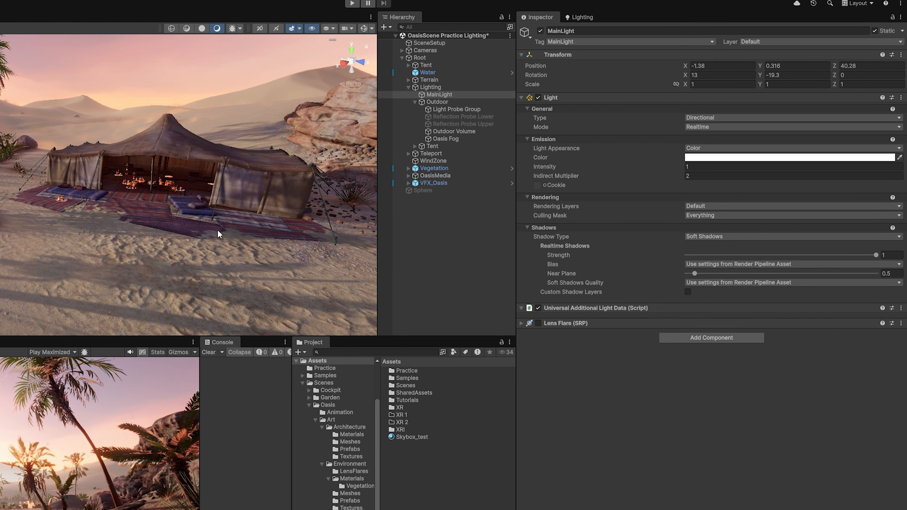
right_drag(281, 207, 232, 207)
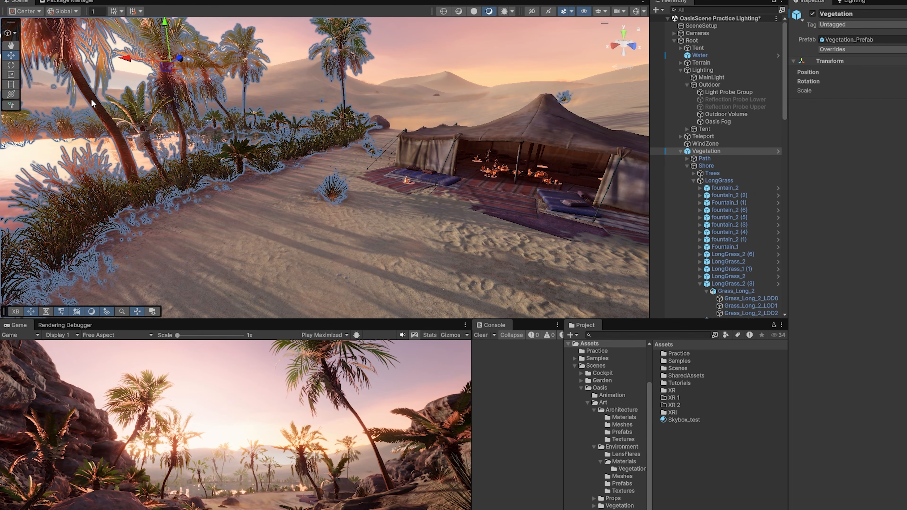
- Select MainLight in the Hierarchy and set its light Mode to Baked
click(93, 85)
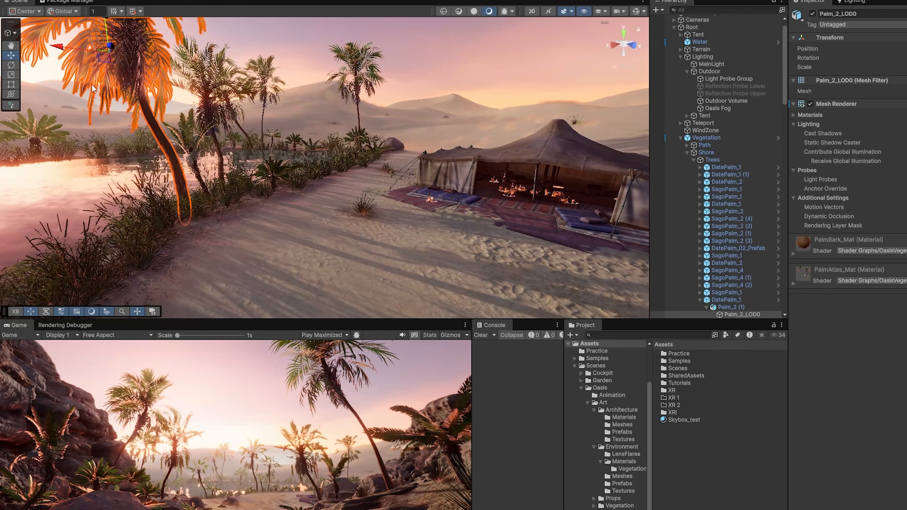
right_drag(248, 163, 339, 198)
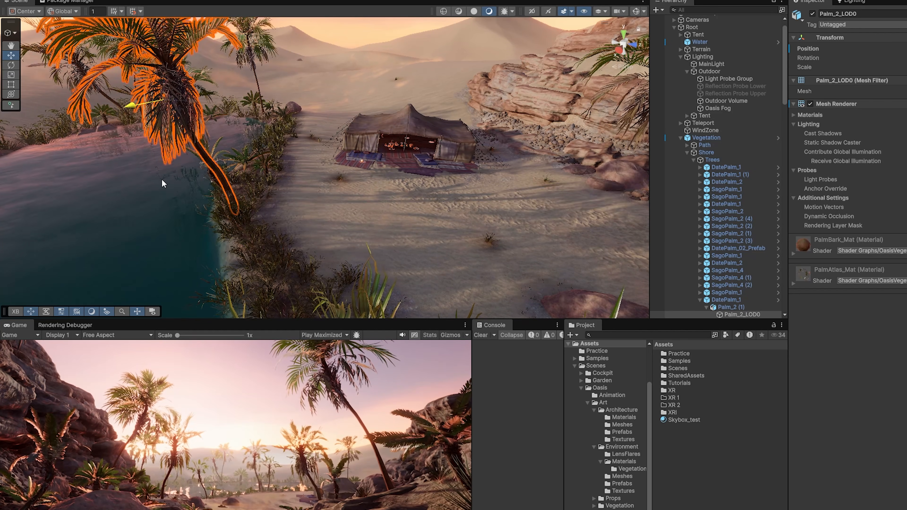
click(733, 63)
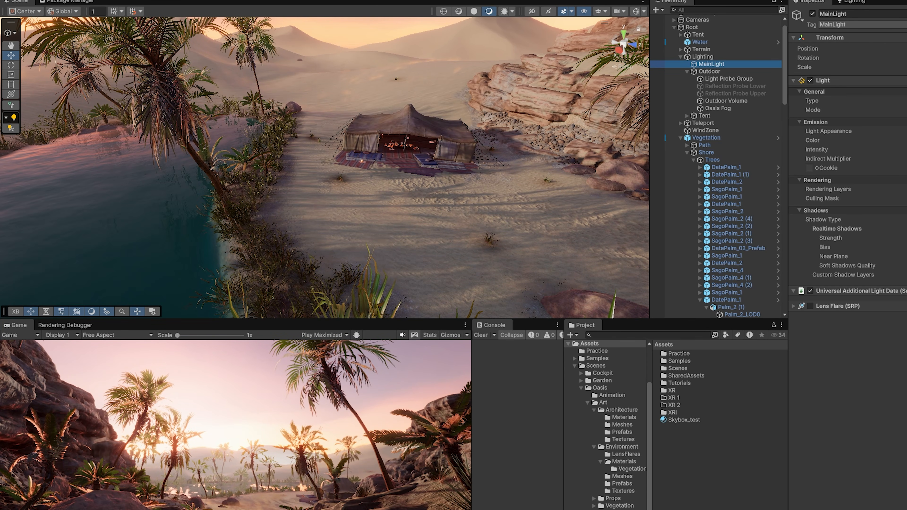
click(729, 149)
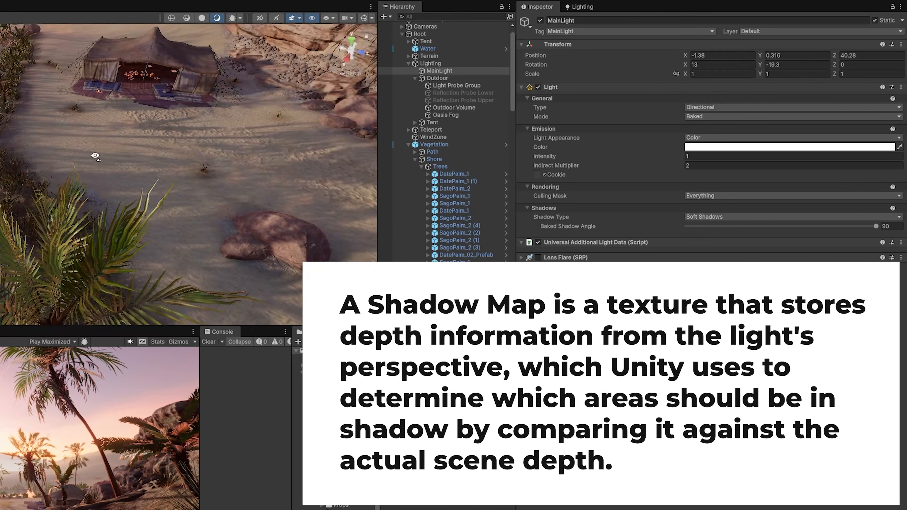
- Bring up the Lighting window's Environment settings and look over the regenerated scene
right_drag(122, 100, 124, 118)
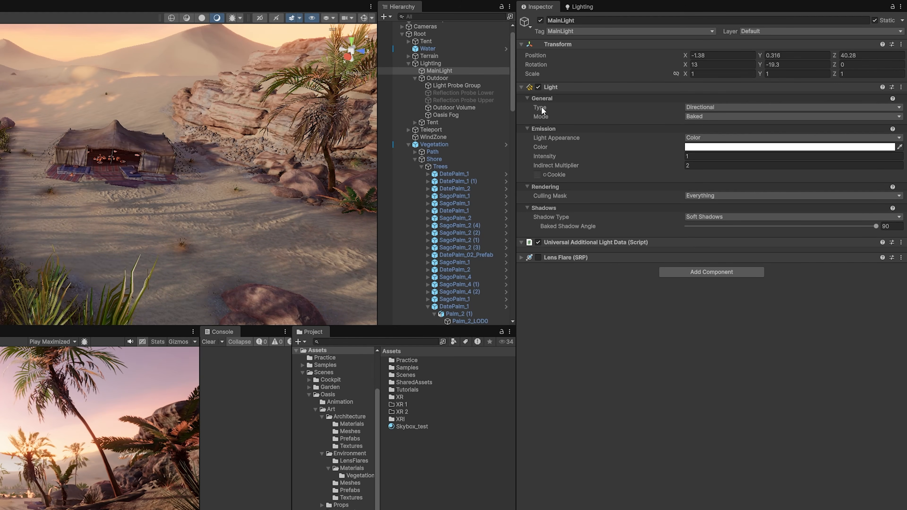
click(575, 7)
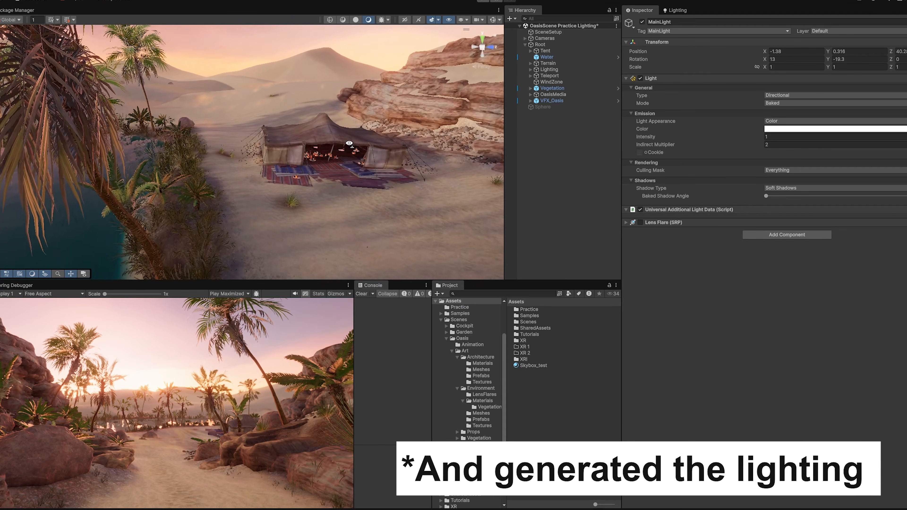
right_drag(349, 144, 373, 151)
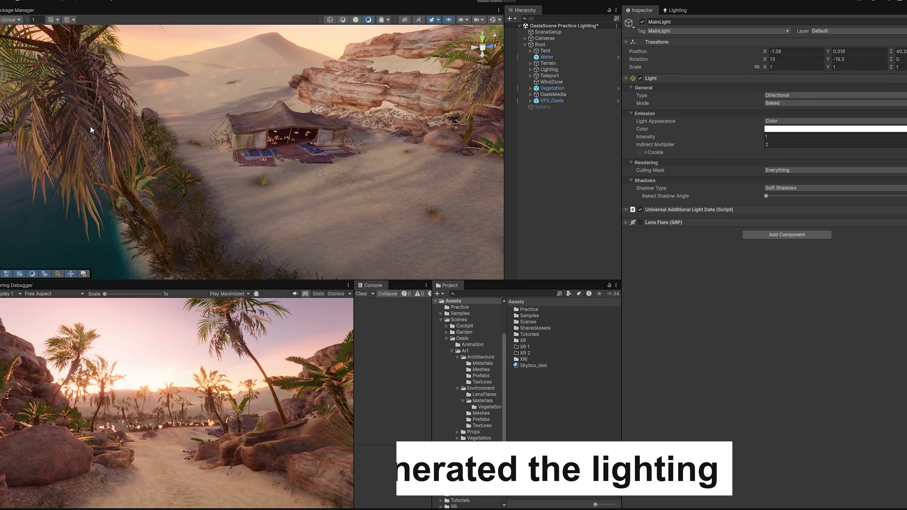
- Select the Palm_2_LOD0 palm mesh, frame it and reposition it in the scene
click(90, 95)
click(131, 203)
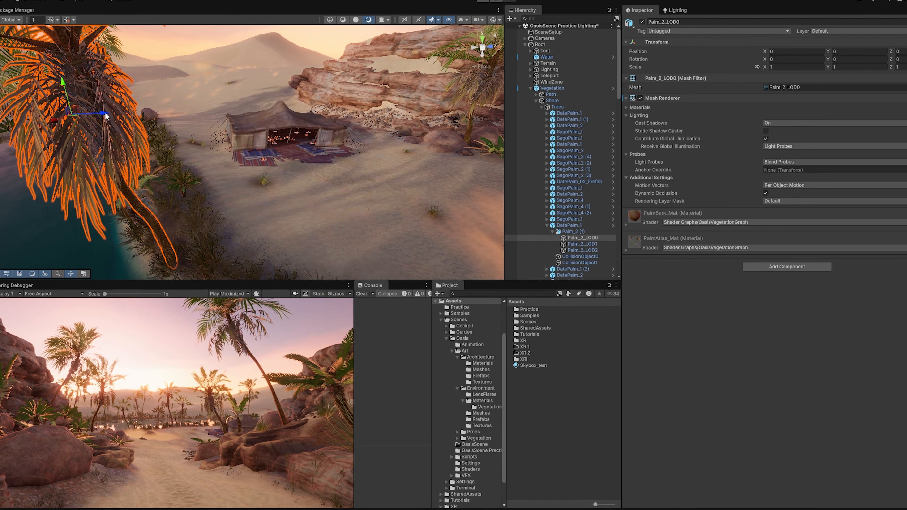
key(f)
drag(309, 91, 278, 129)
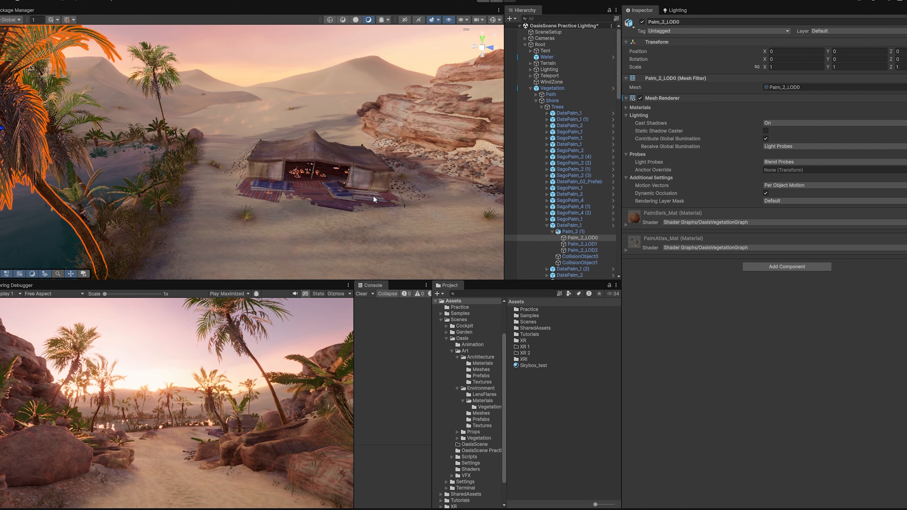
mouse_move(373, 196)
right_down()
mouse_move(366, 221)
mouse_move(367, 208)
right_up()
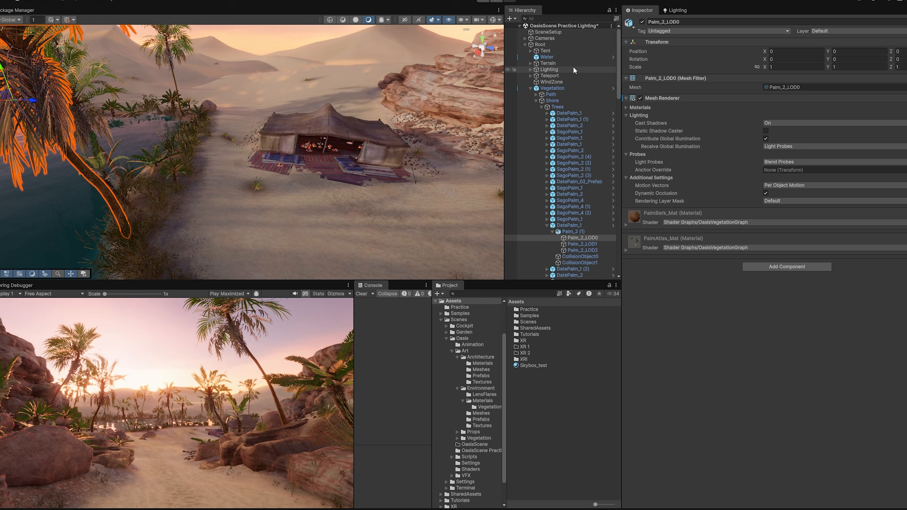
- Set MainLight's Mode to Mixed and show the Lighting window's Scene settings
click(530, 70)
click(557, 76)
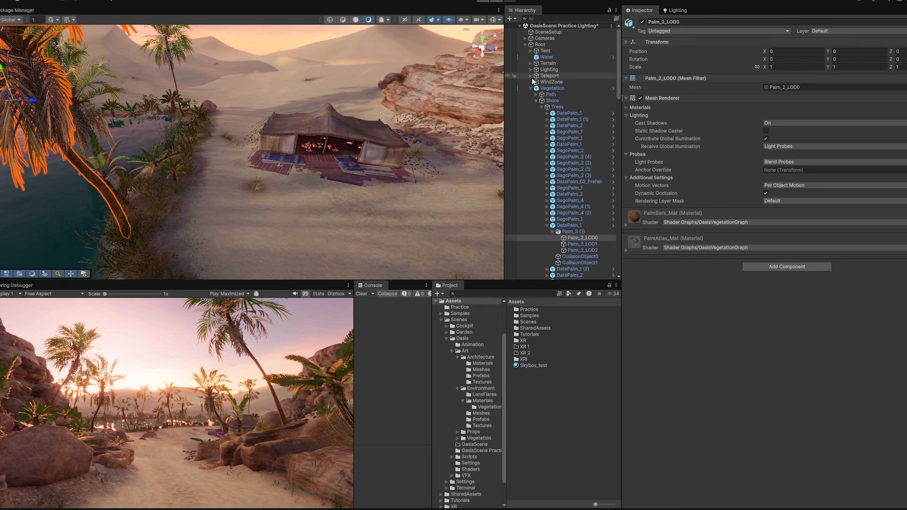
click(786, 103)
click(785, 121)
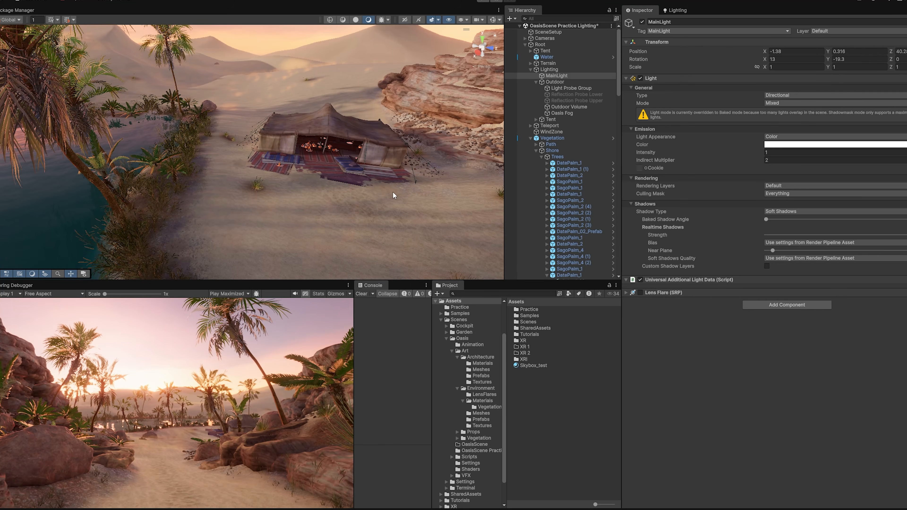
right_drag(392, 192, 353, 167)
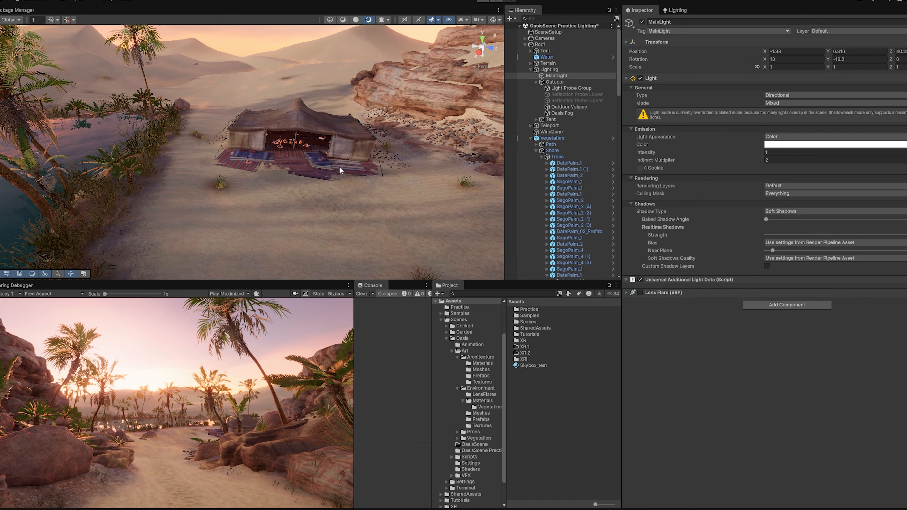
click(676, 11)
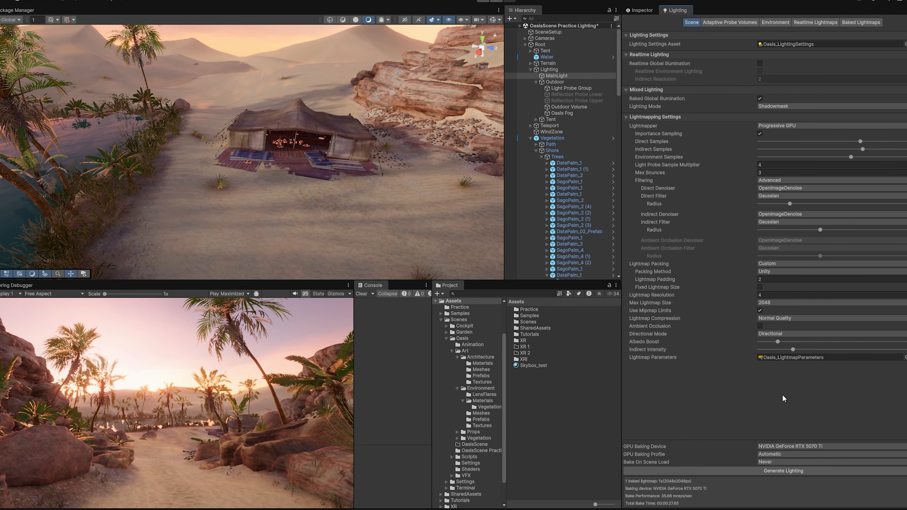
- Generate Lighting to bake the shadowmask lightmap, then return to MainLight's Inspector properties
click(780, 470)
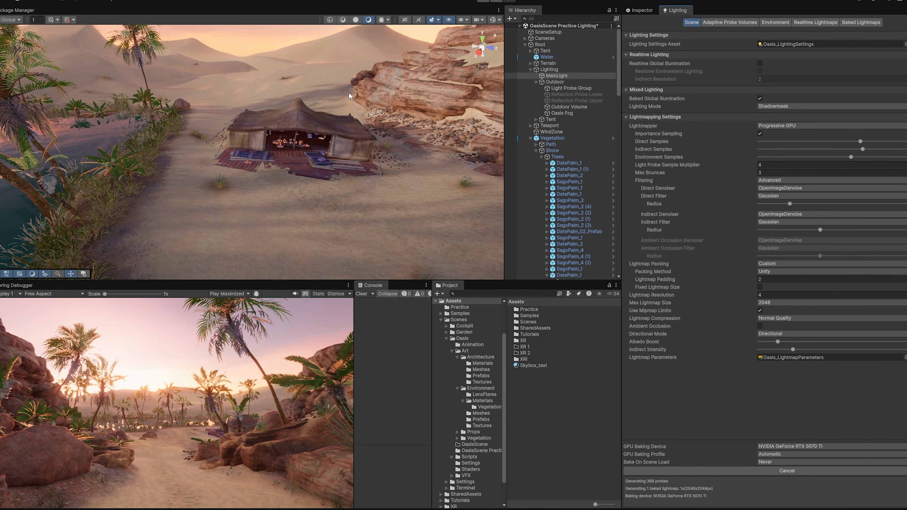
mouse_move(395, 202)
right_down()
mouse_move(334, 215)
mouse_move(265, 212)
mouse_move(368, 239)
mouse_move(357, 211)
mouse_move(405, 199)
mouse_move(336, 189)
mouse_move(399, 215)
mouse_move(415, 209)
mouse_move(372, 230)
mouse_move(408, 202)
mouse_move(393, 201)
right_up()
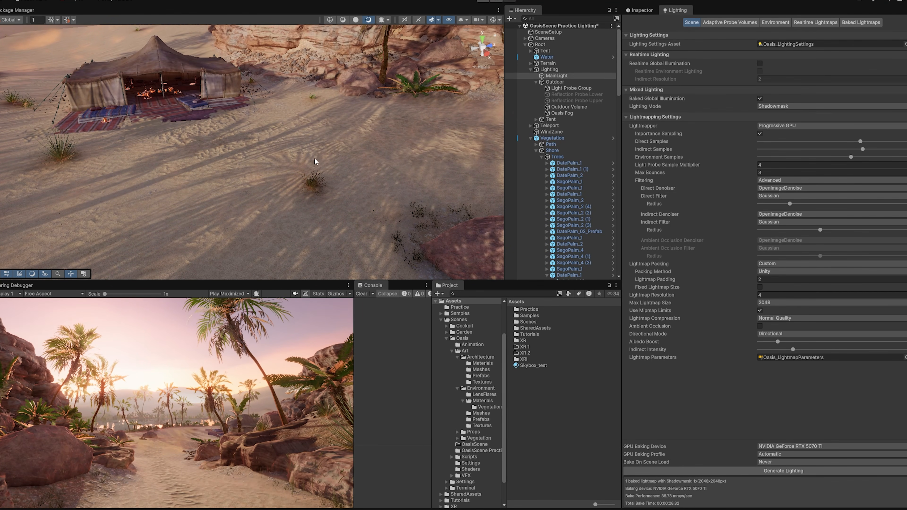
right_drag(357, 162, 293, 146)
right_drag(358, 179, 300, 177)
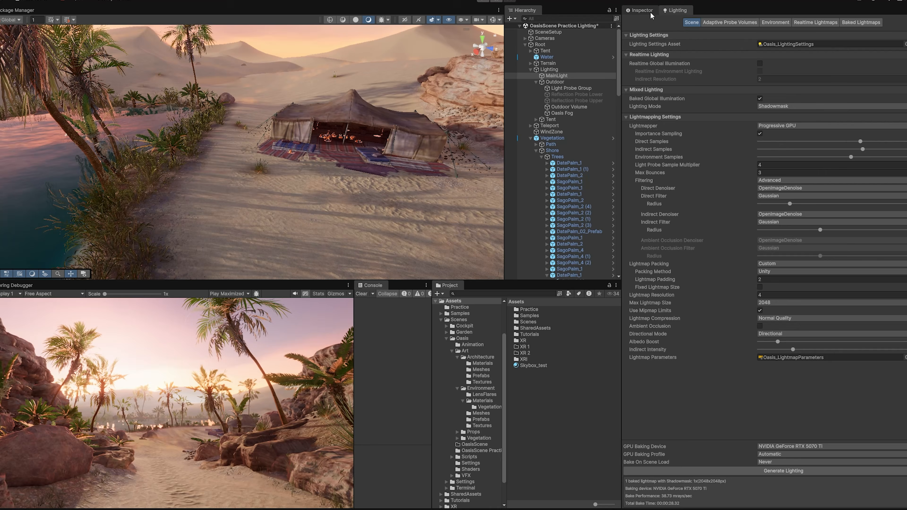
click(640, 10)
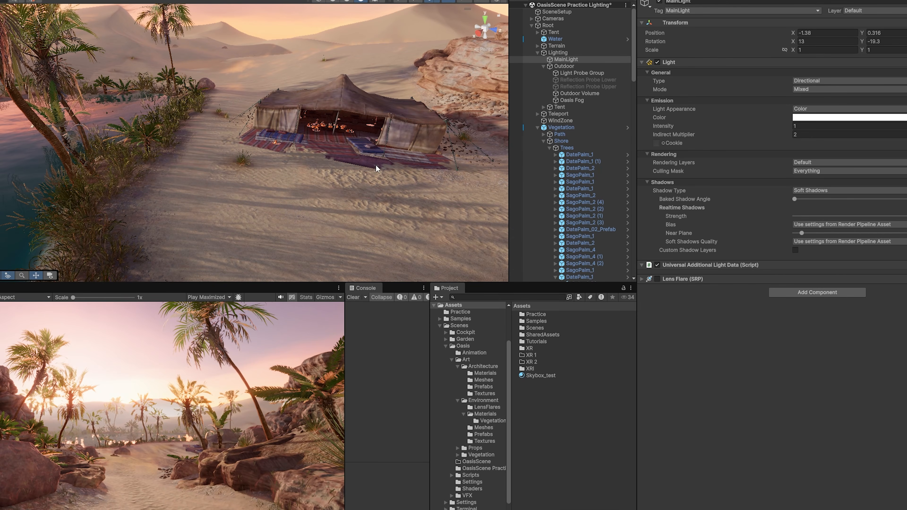
right_drag(376, 165, 390, 207)
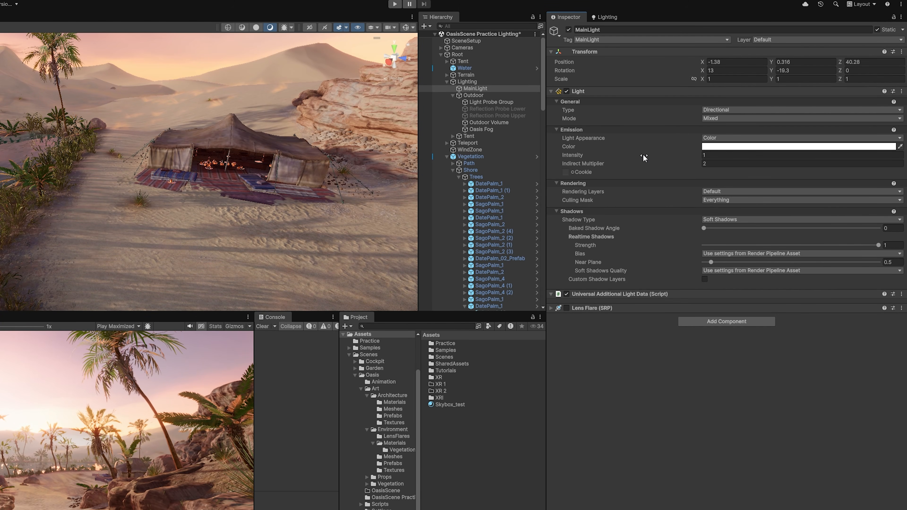
- Shift the MainLight's colour toward orange in the colour picker
click(733, 147)
mouse_move(824, 207)
mouse_down()
mouse_move(818, 190)
mouse_move(785, 197)
mouse_move(794, 185)
mouse_up()
right_drag(342, 206, 307, 193)
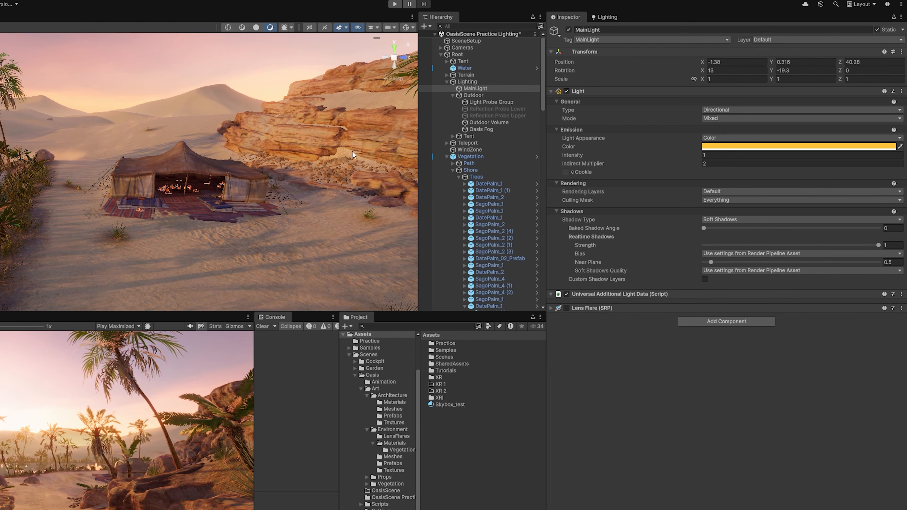
- Switch Light Appearance to Filter and Temperature with a white filter colour
click(737, 139)
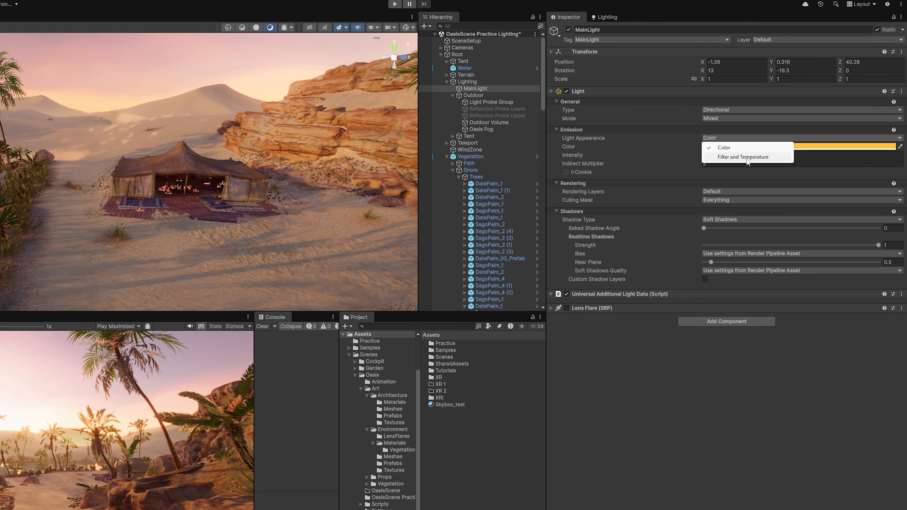
click(748, 160)
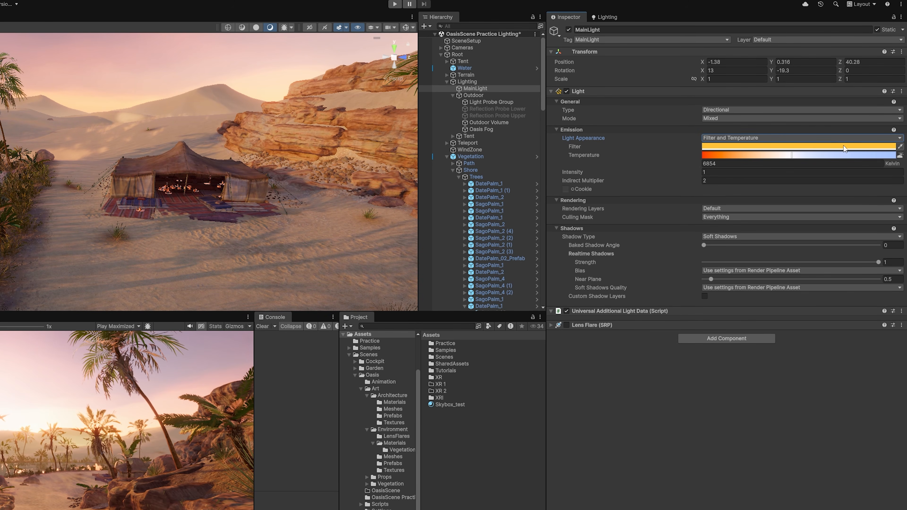
click(748, 147)
drag(852, 198, 778, 166)
click(755, 384)
key(w)
right_drag(332, 143, 314, 163)
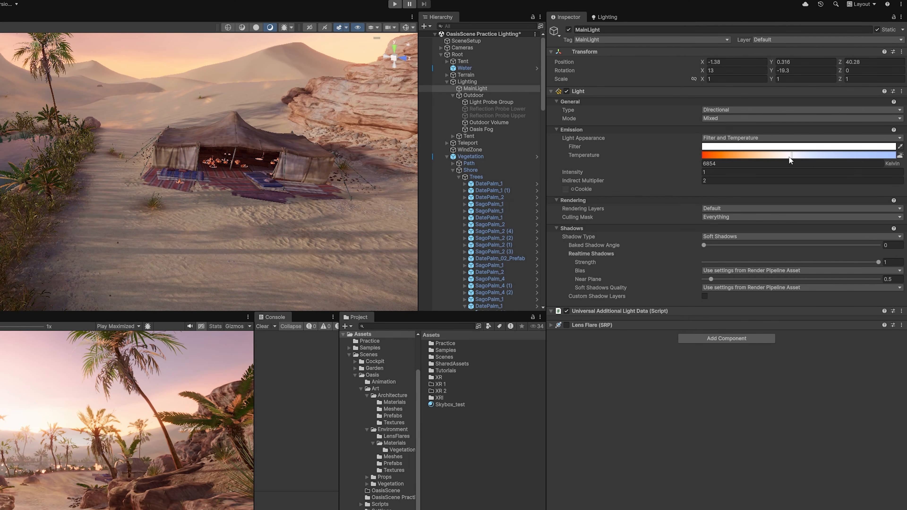
- Raise the Temperature to 10944 Kelvin and blend the filter between yellow and white
drag(793, 159, 763, 157)
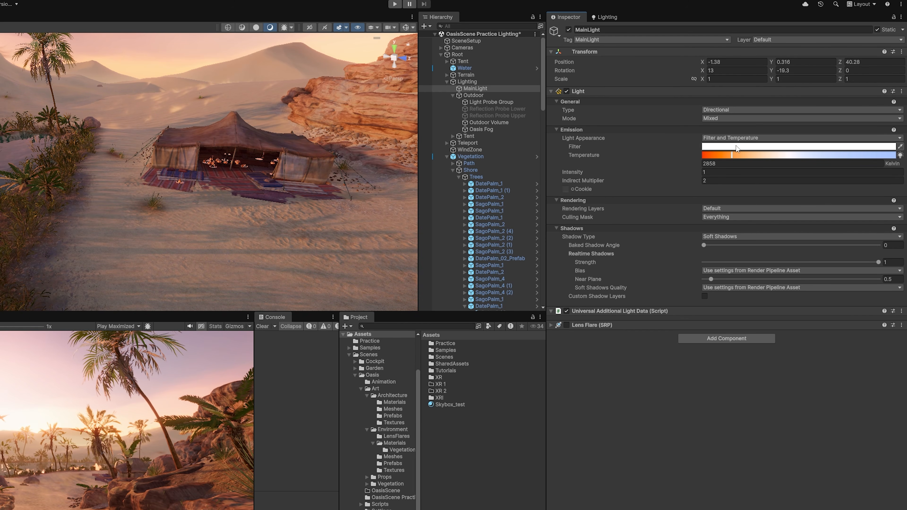
click(741, 149)
click(813, 181)
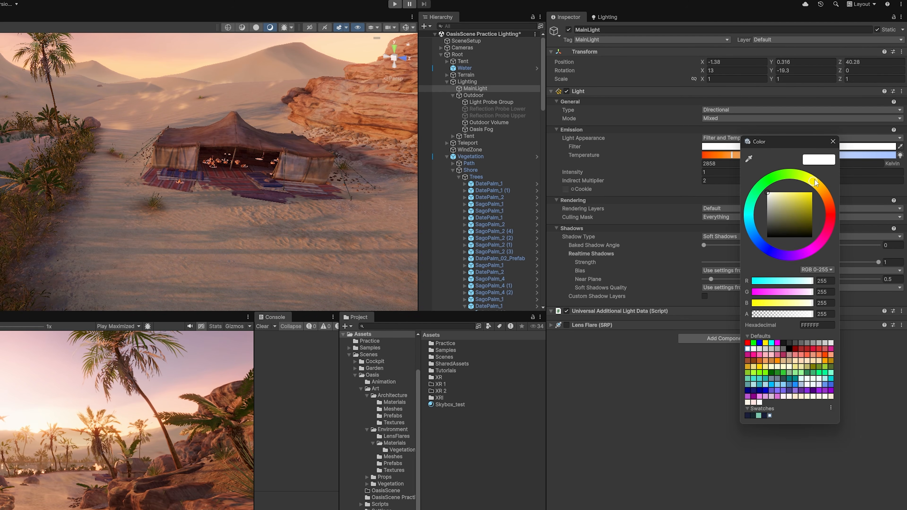
mouse_move(785, 202)
mouse_down()
mouse_move(812, 191)
mouse_move(763, 187)
mouse_move(814, 181)
mouse_move(805, 193)
mouse_move(787, 191)
mouse_move(756, 175)
mouse_move(839, 163)
mouse_move(795, 160)
mouse_up()
click(832, 142)
- Undo the temperature change back to 2858 Kelvin
key(ctrl+z)
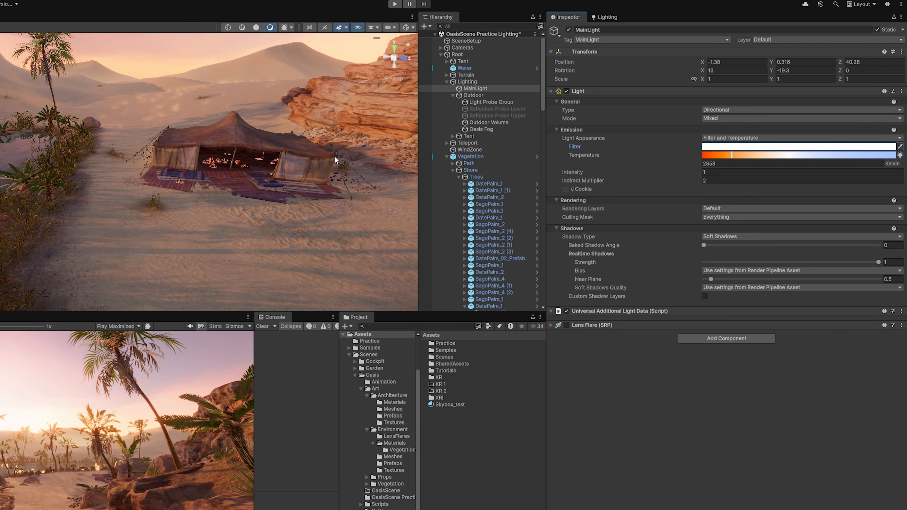
right_drag(345, 168, 364, 159)
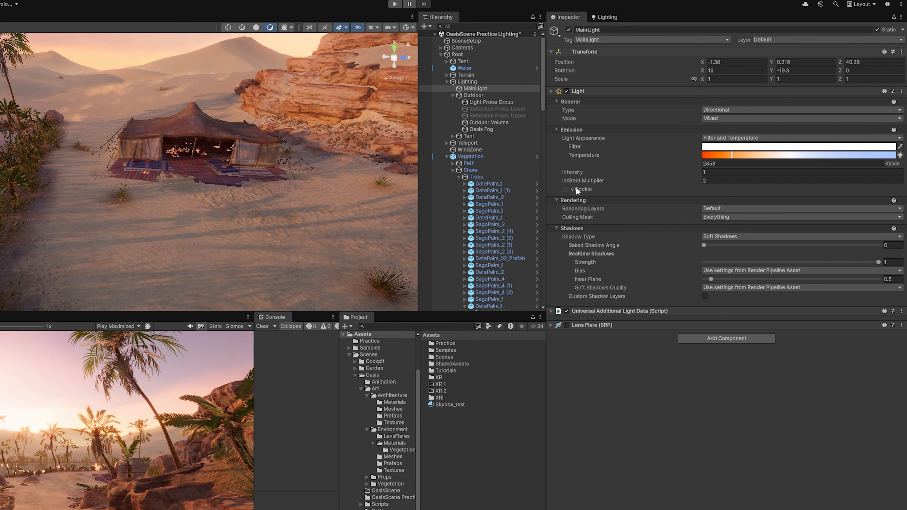
mouse_move(336, 168)
right_down()
mouse_move(310, 170)
mouse_move(336, 167)
right_up()
- Try Intensity values 5, 12, 3 and 4 before settling on an Intensity of 1
click(714, 173)
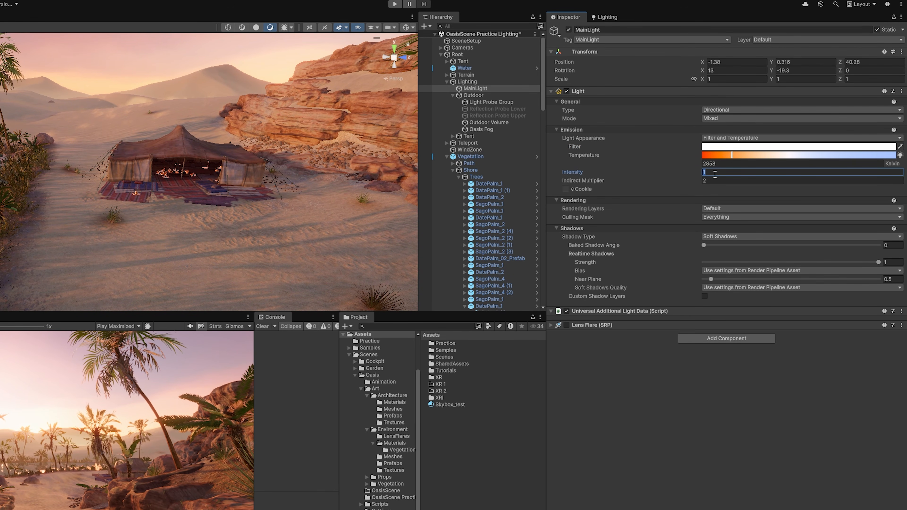
text(5)
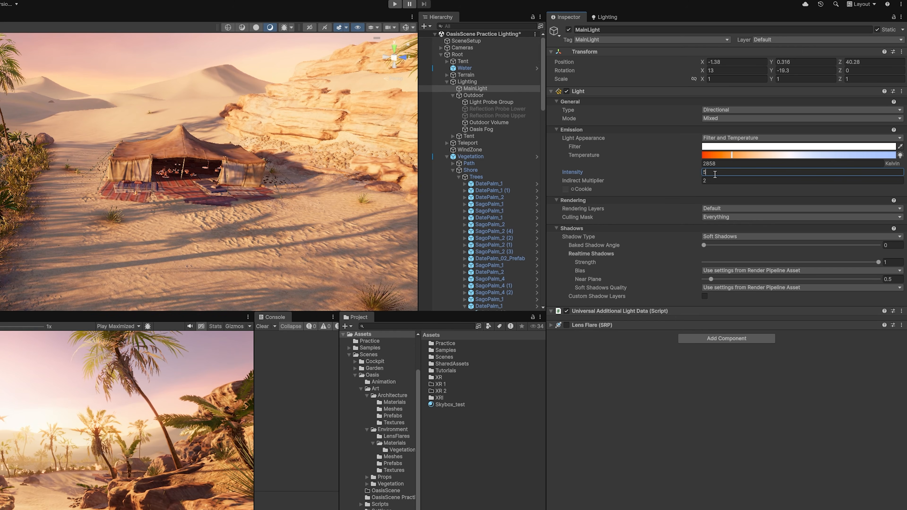
drag(713, 174, 704, 175)
text(1)
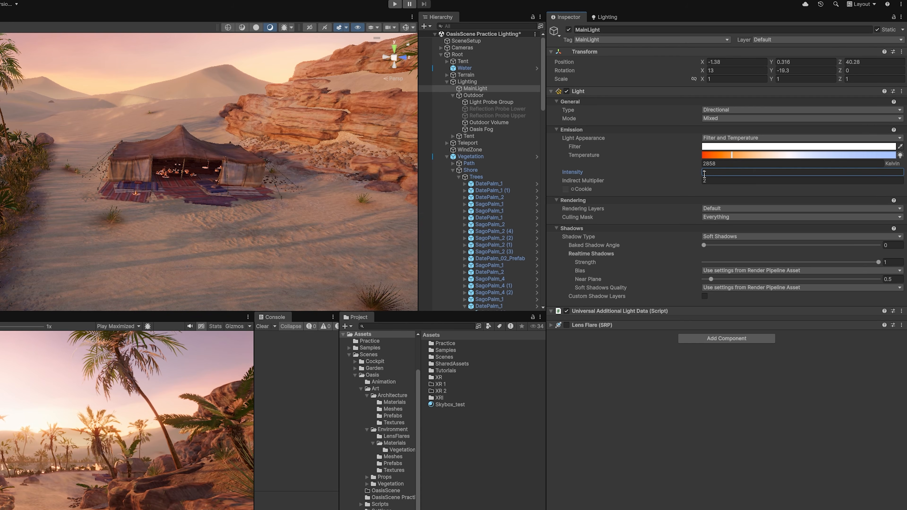
text(2)
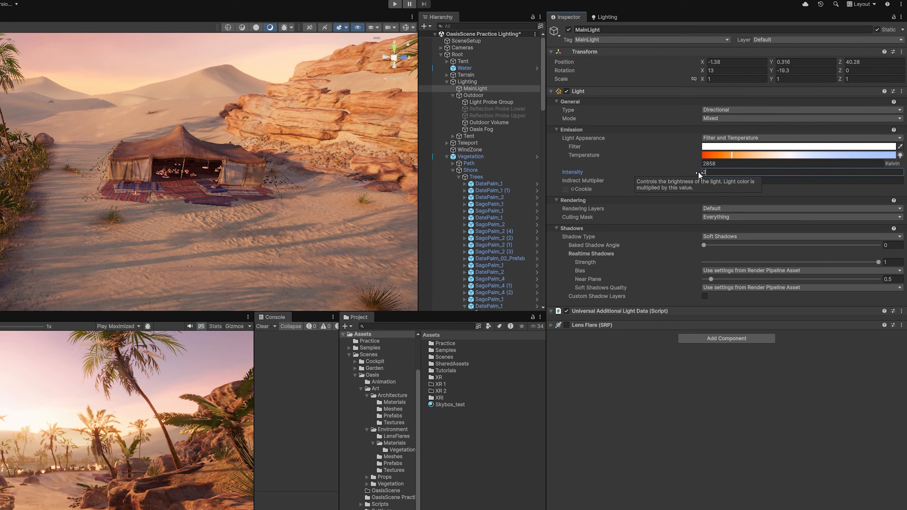
key(BackSpace)
text(3)
key(BackSpace)
text(4)
key(BackSpace)
text(1)
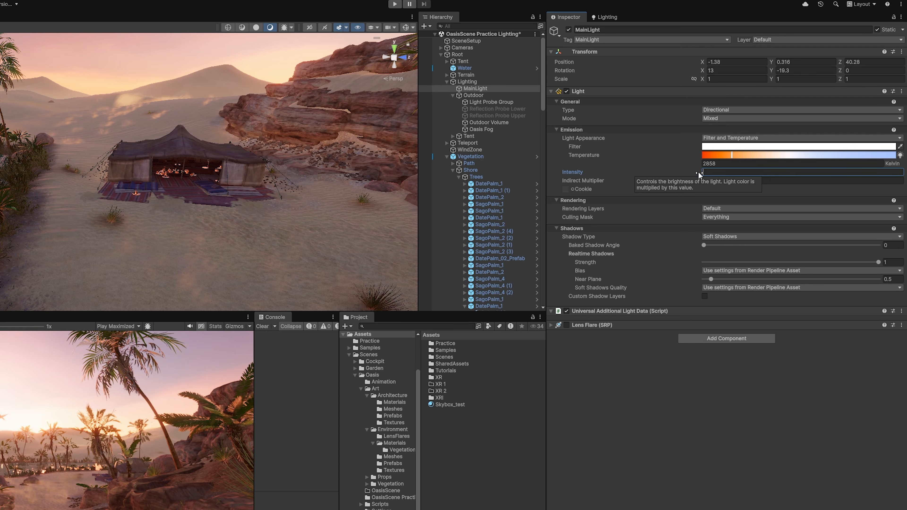
- Set the MainLight's Indirect Multiplier to 2
click(716, 180)
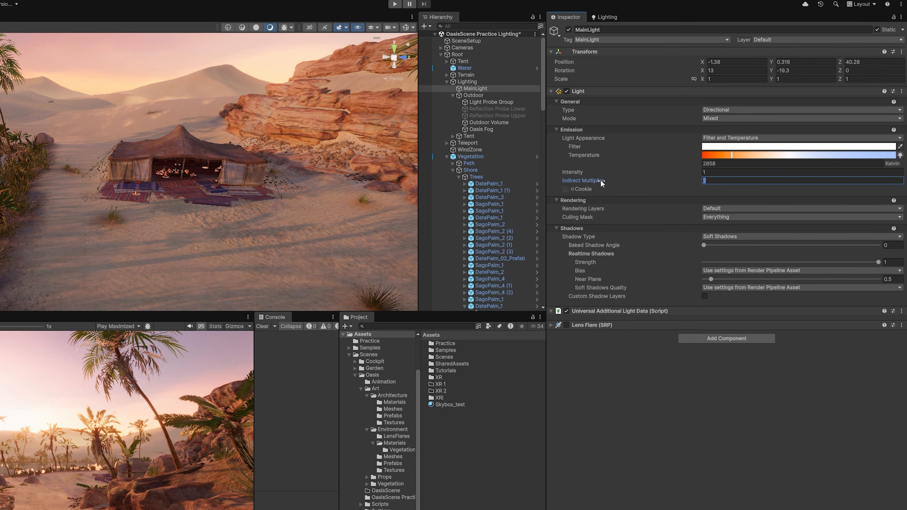
right_drag(296, 172, 323, 190)
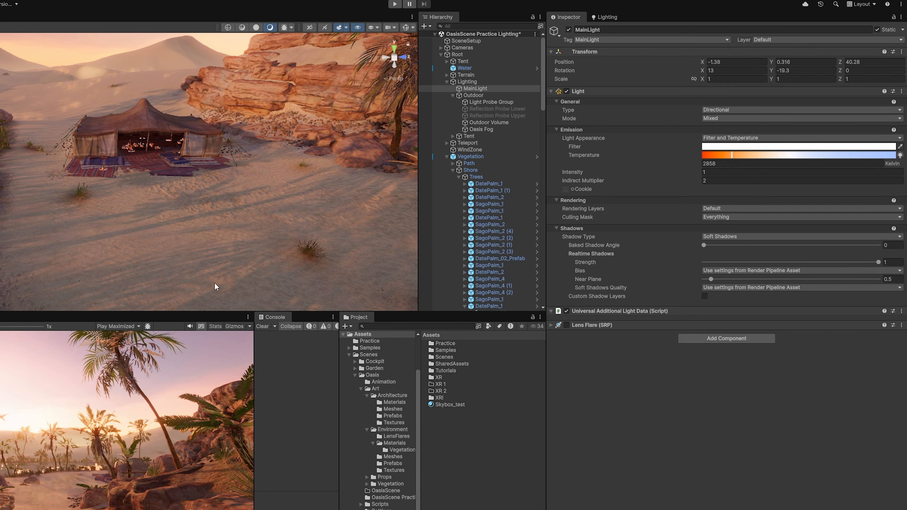
right_drag(321, 168, 285, 158)
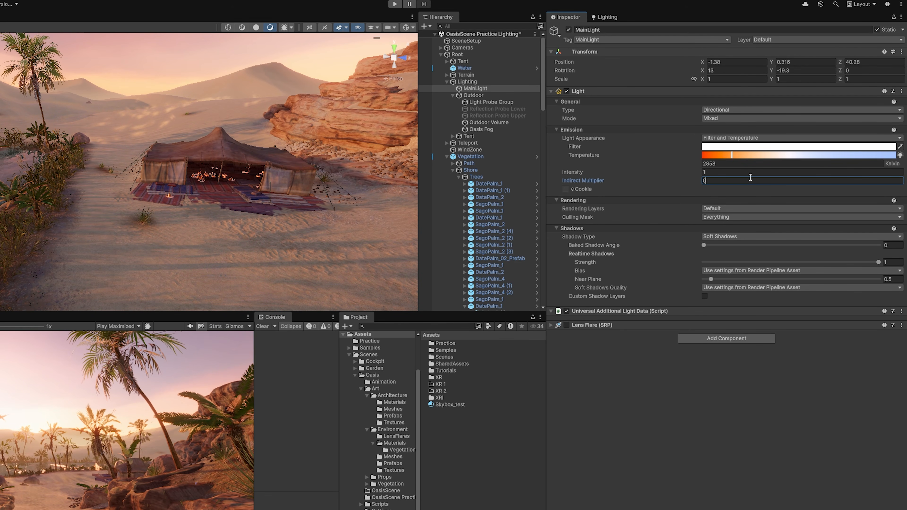
key(Return)
- Return to MainLight's Inspector properties and fly the view down toward the tent rugs
click(607, 17)
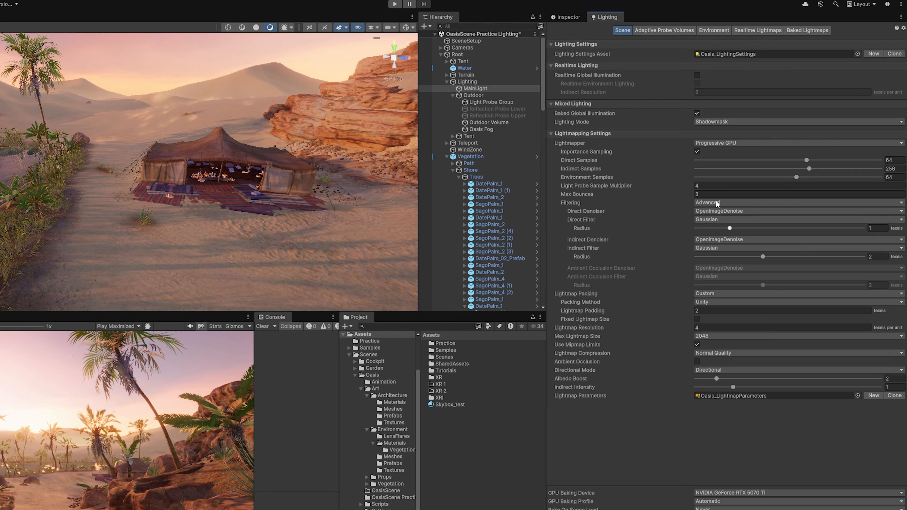
click(567, 17)
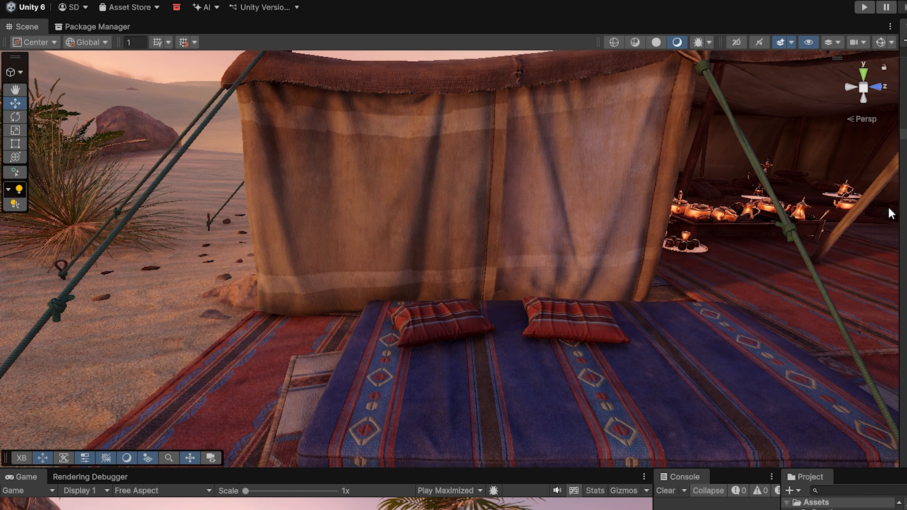
mouse_move(664, 270)
right_down()
mouse_move(641, 321)
mouse_move(653, 280)
right_up()
key(s)
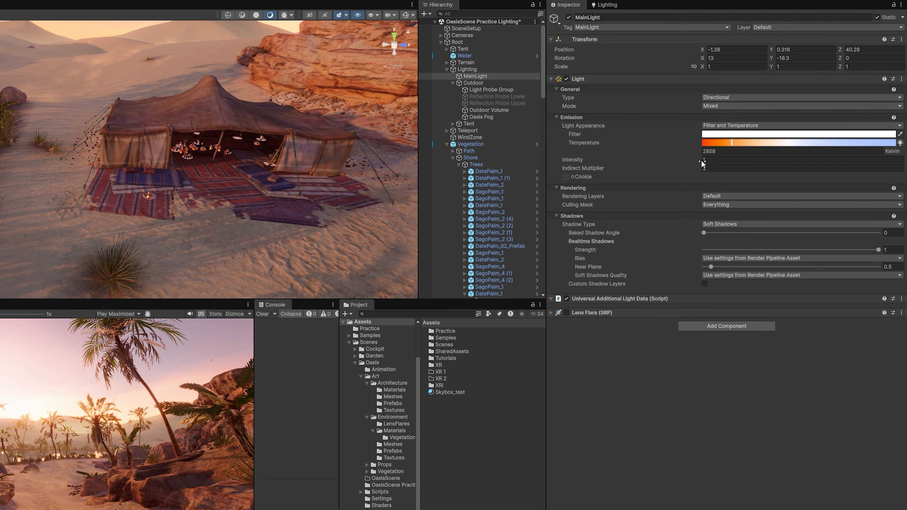
key(w)
right_drag(261, 165, 328, 202)
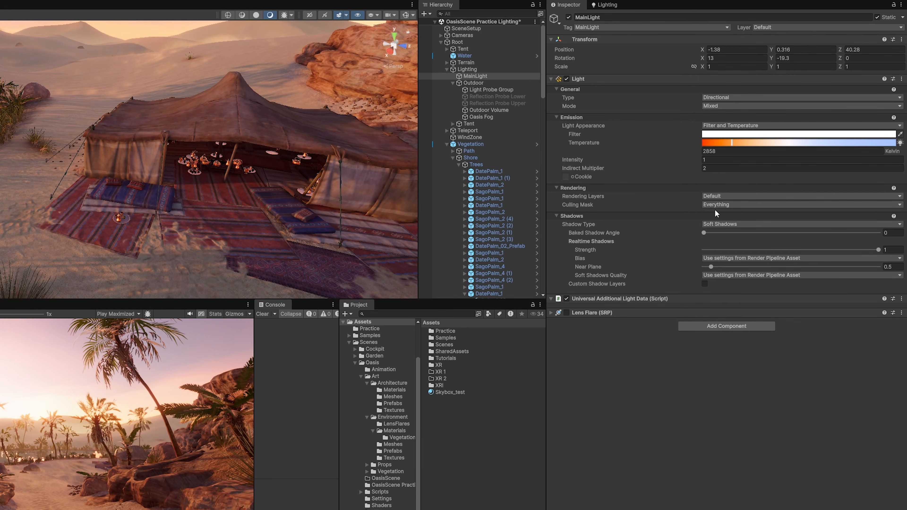
click(709, 205)
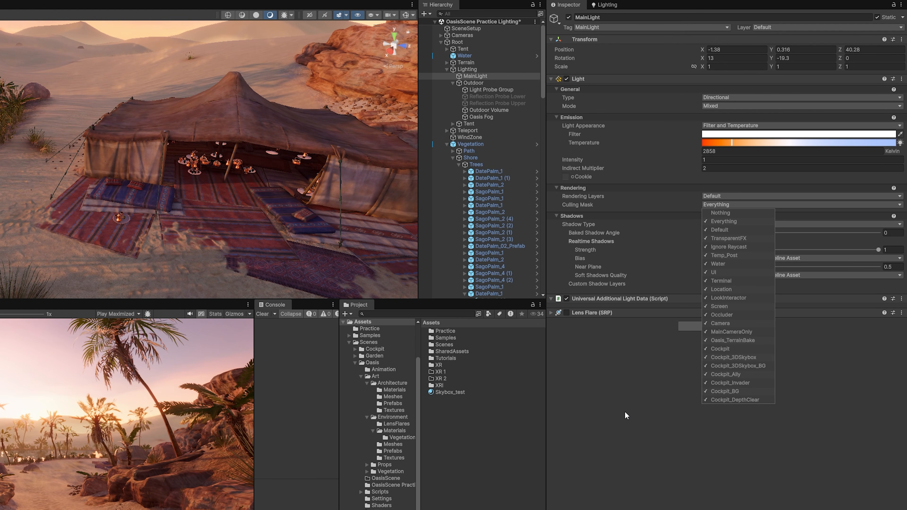
click(676, 417)
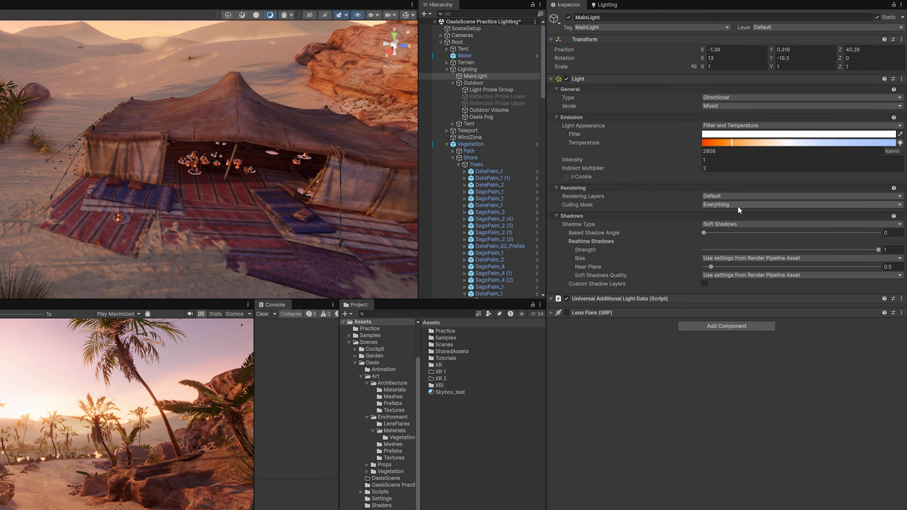
mouse_move(301, 173)
right_down()
mouse_move(219, 161)
mouse_move(316, 174)
right_up()
click(743, 203)
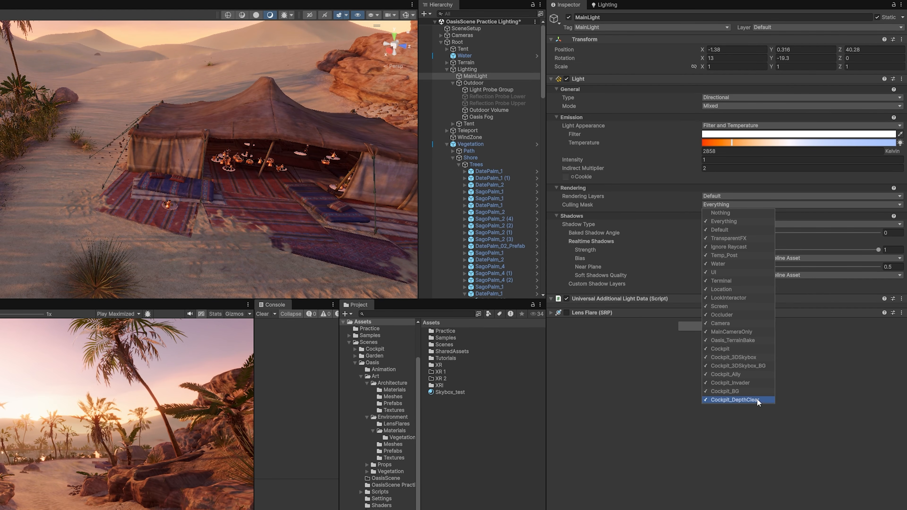
click(747, 212)
click(583, 408)
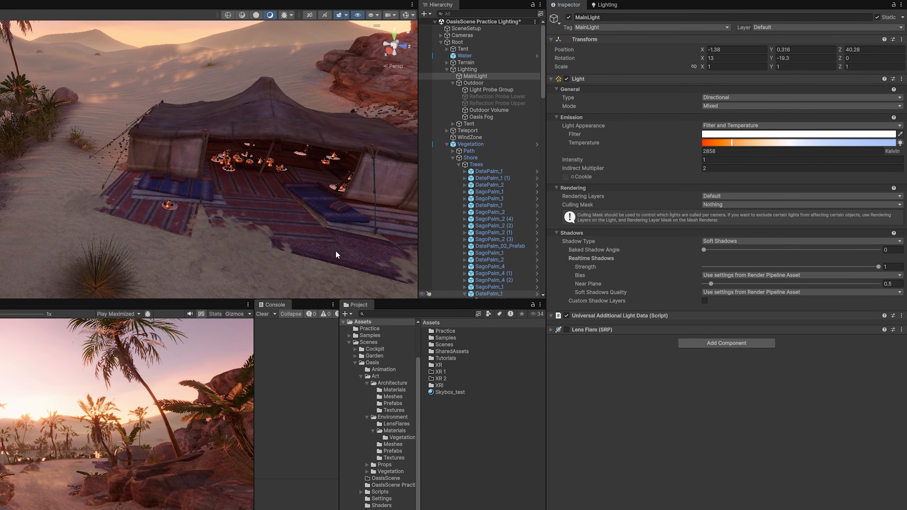
right_drag(336, 251, 291, 201)
click(725, 205)
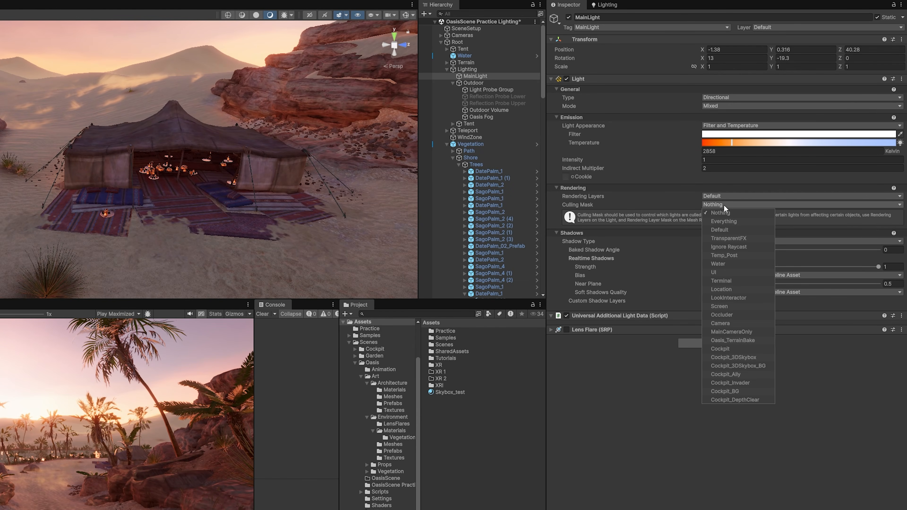
click(735, 221)
click(572, 283)
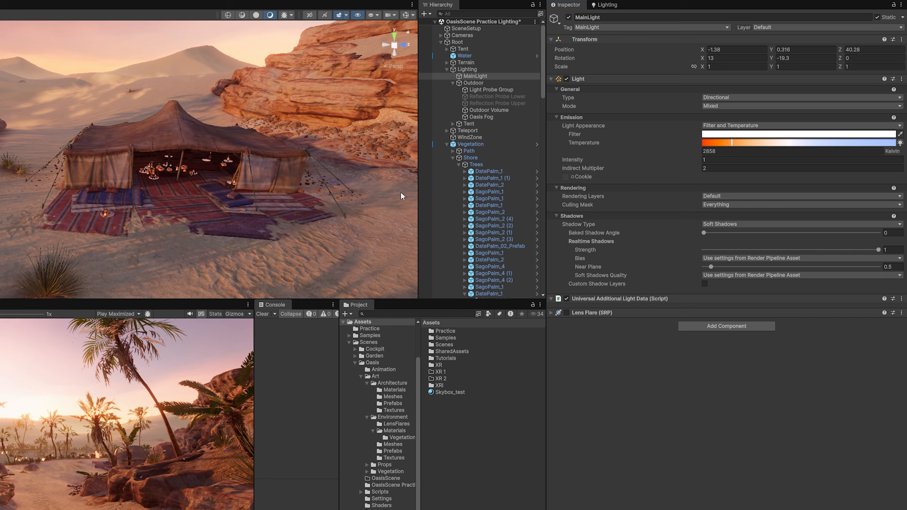
mouse_move(403, 196)
right_down()
mouse_move(354, 198)
mouse_move(389, 178)
mouse_move(391, 193)
right_up()
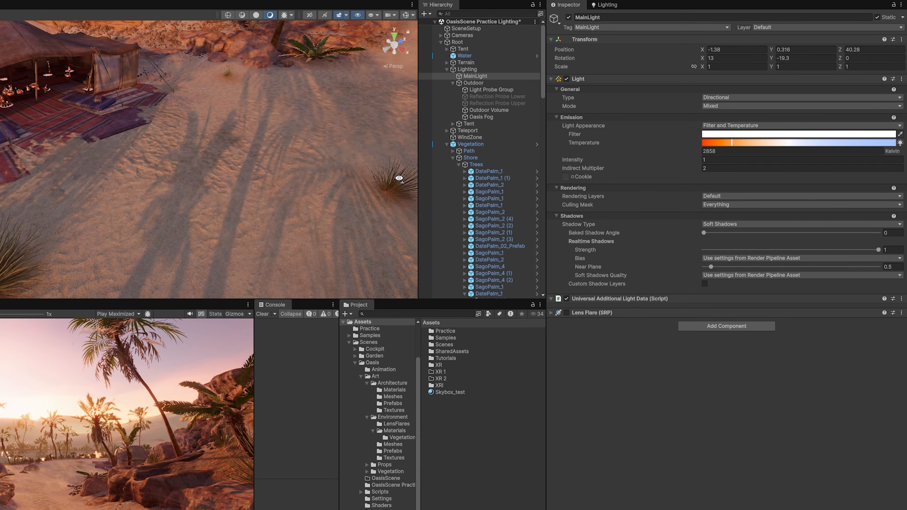
scroll(242, 161, up, 3)
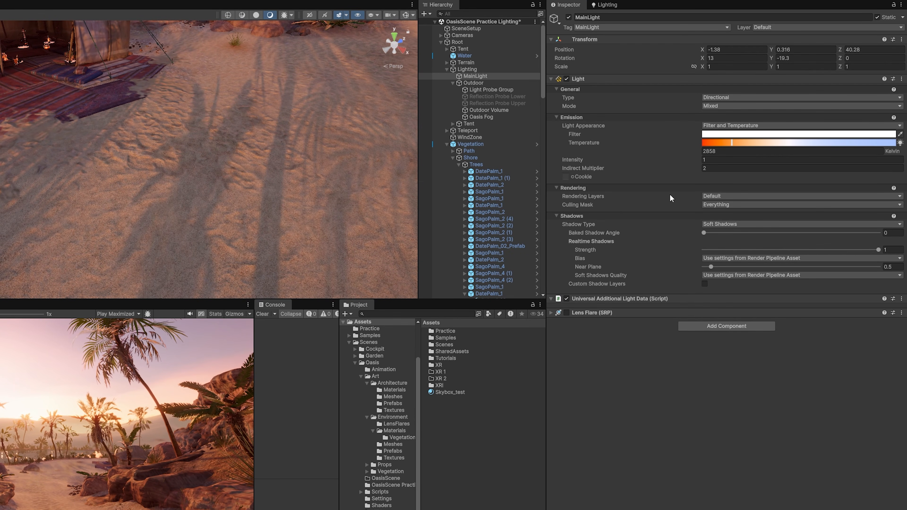
click(732, 224)
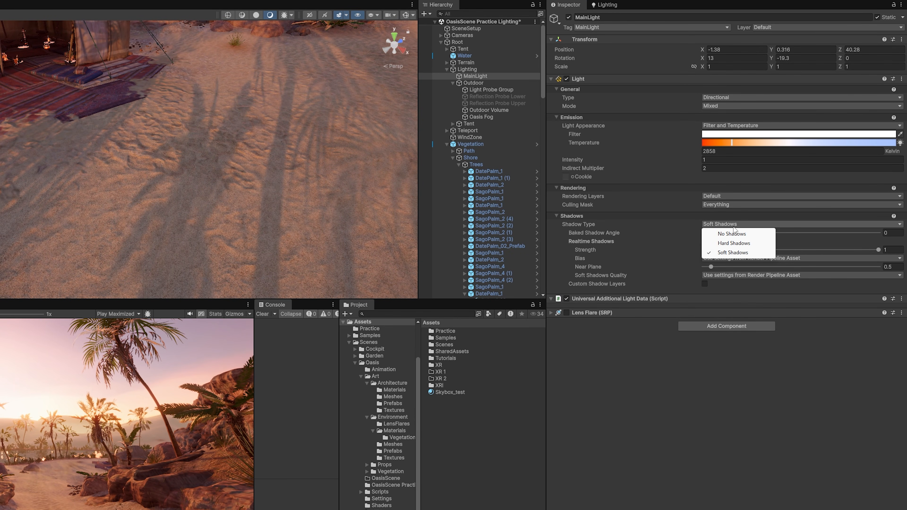
- Try Hard Shadows and No Shadows, then return MainLight to Soft Shadows
click(744, 252)
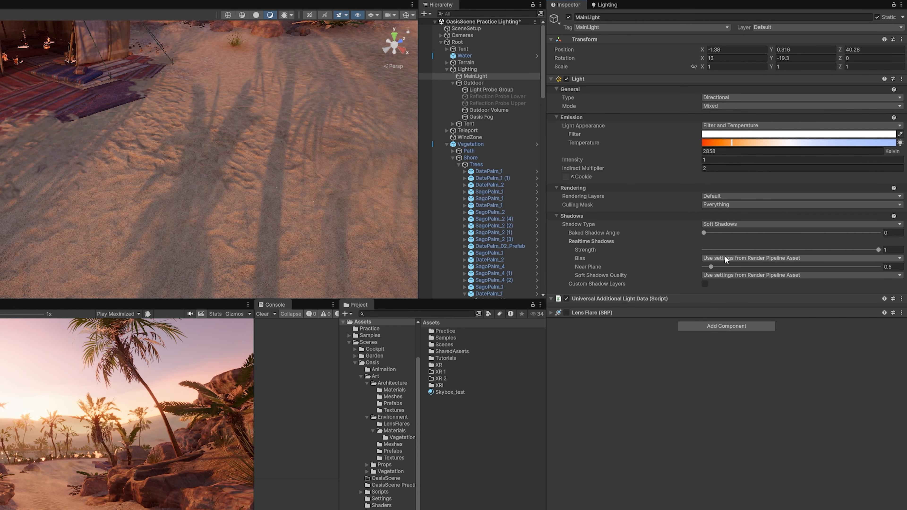
click(734, 243)
right_drag(339, 207, 273, 170)
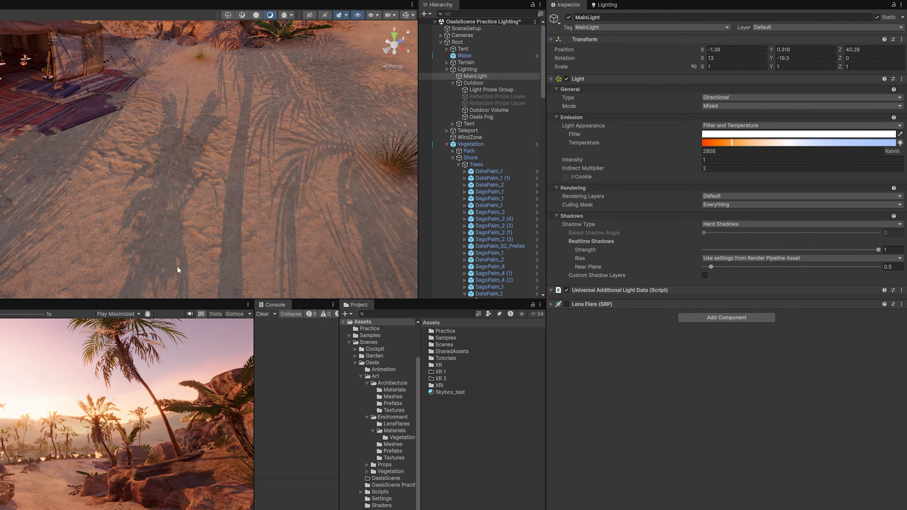
click(754, 226)
click(748, 232)
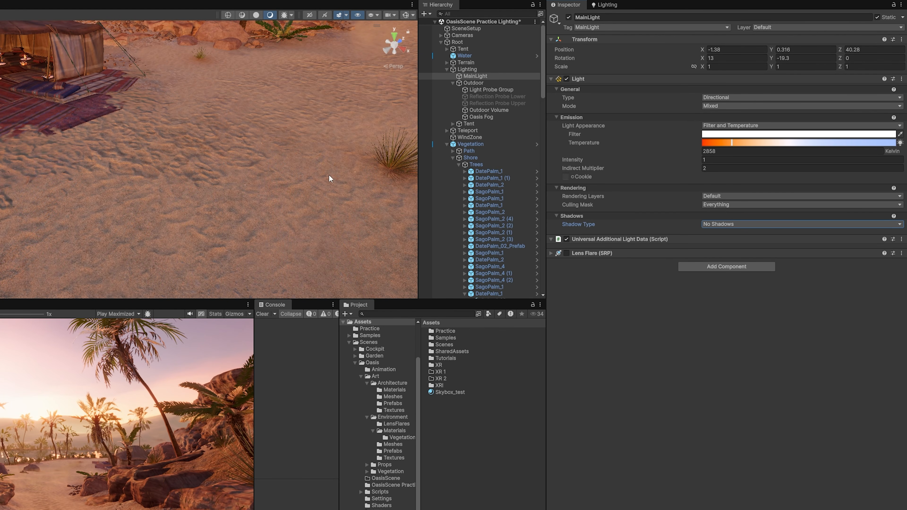
right_drag(328, 175, 373, 174)
click(749, 224)
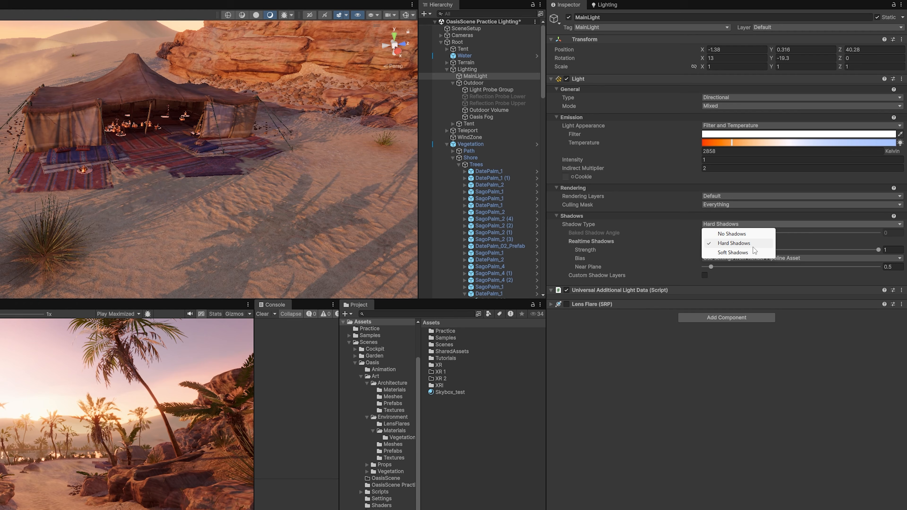
click(743, 252)
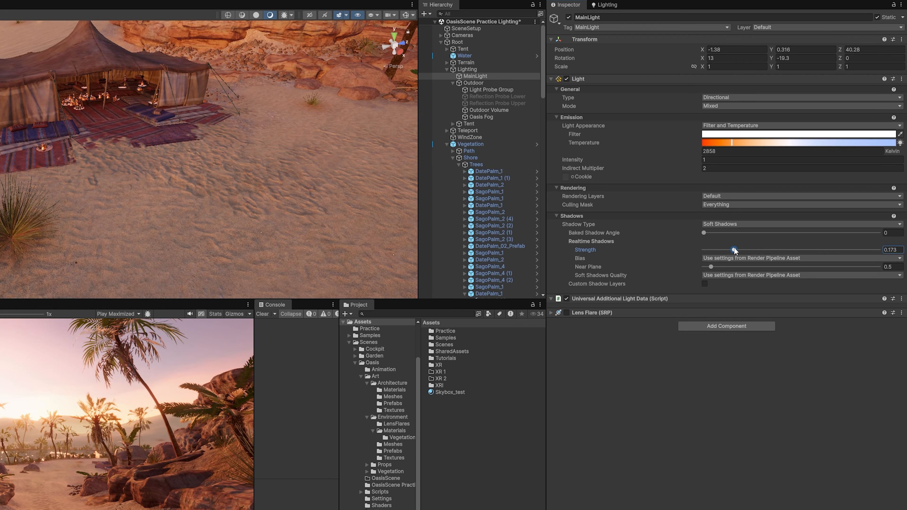
- Set the shadow Bias to Custom after briefly trying the pipeline defaults
click(747, 257)
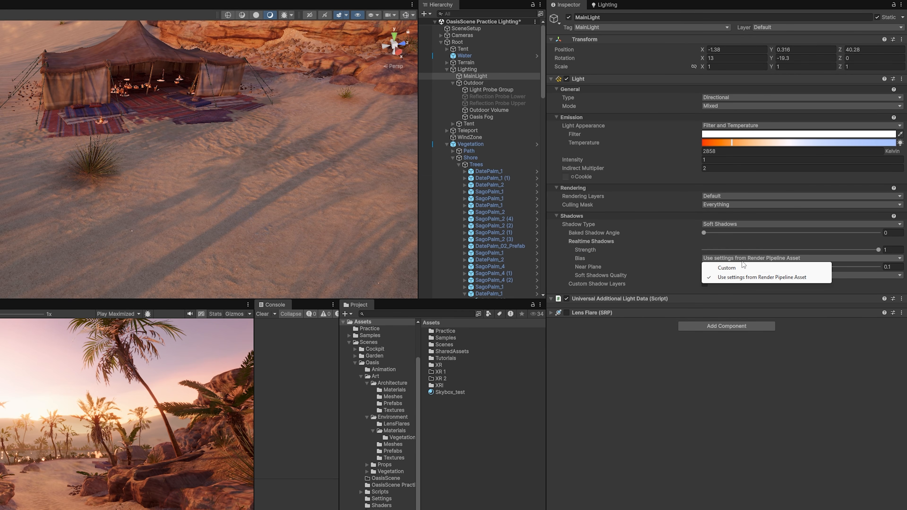
click(744, 268)
alt+drag(238, 208, 233, 163)
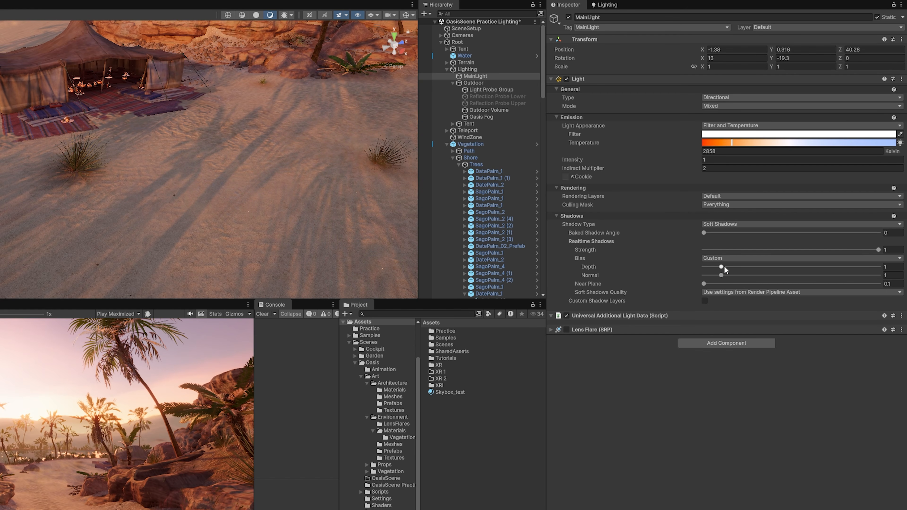
click(723, 258)
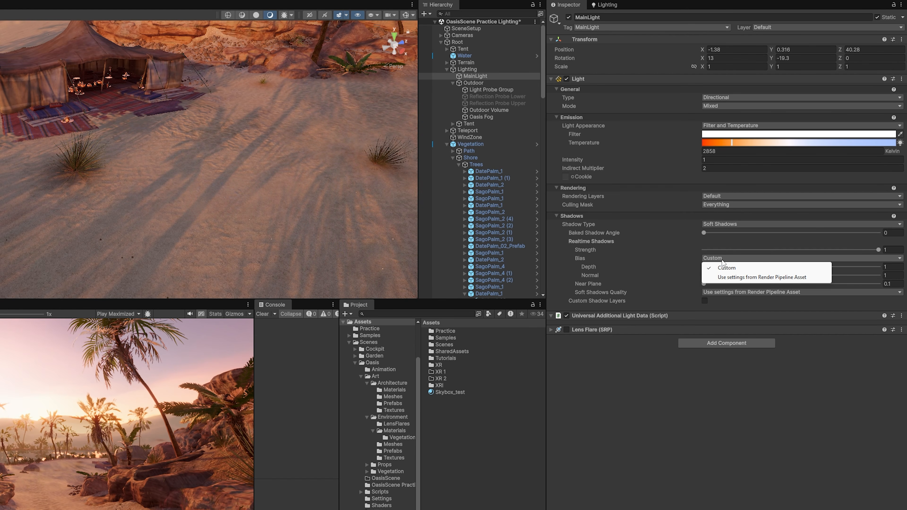
click(734, 277)
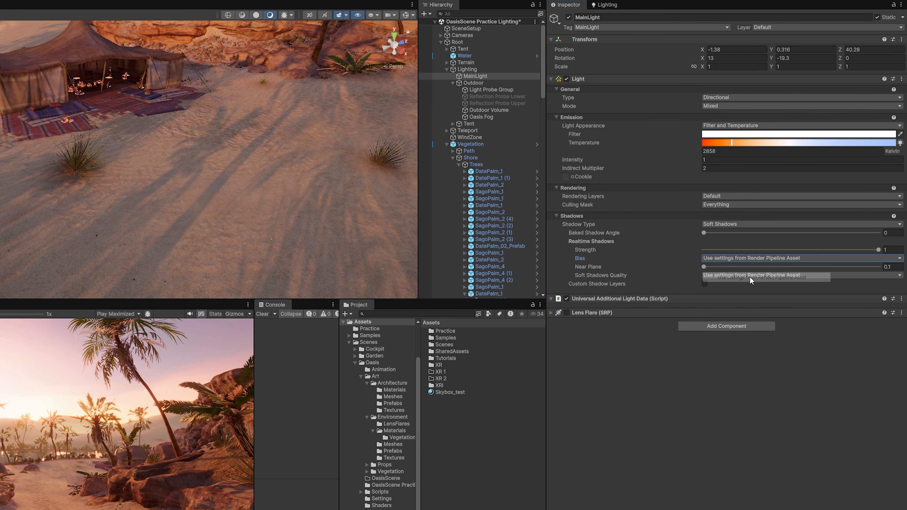
click(740, 260)
click(718, 268)
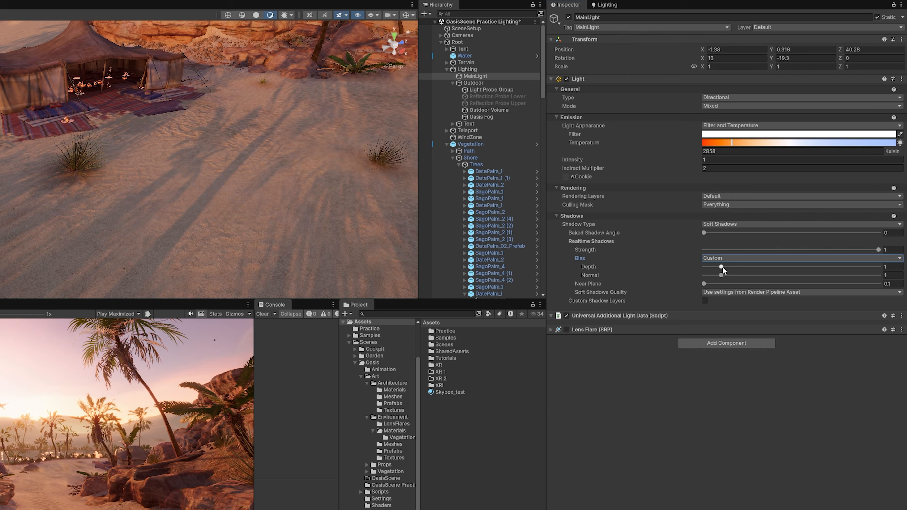
right_drag(292, 143, 283, 156)
key(s)
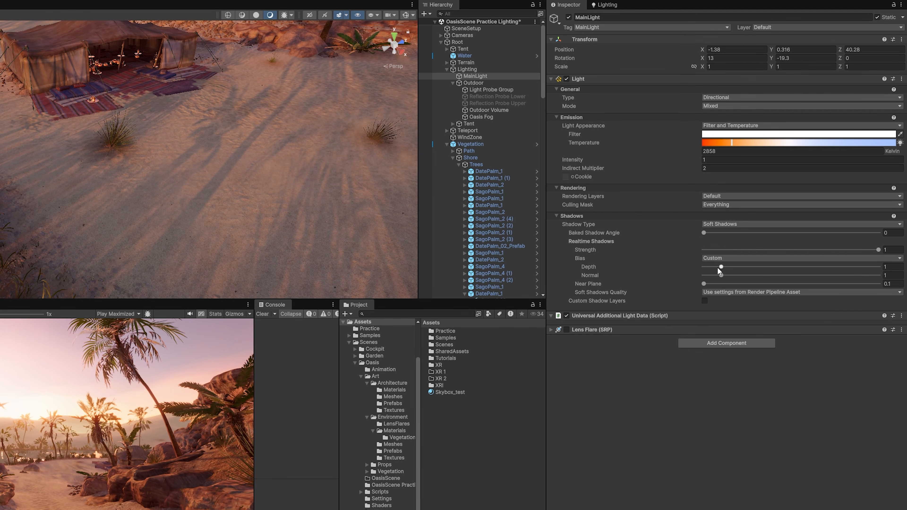
- Preview a higher Depth bias, then undo it back to 1
drag(718, 267, 768, 268)
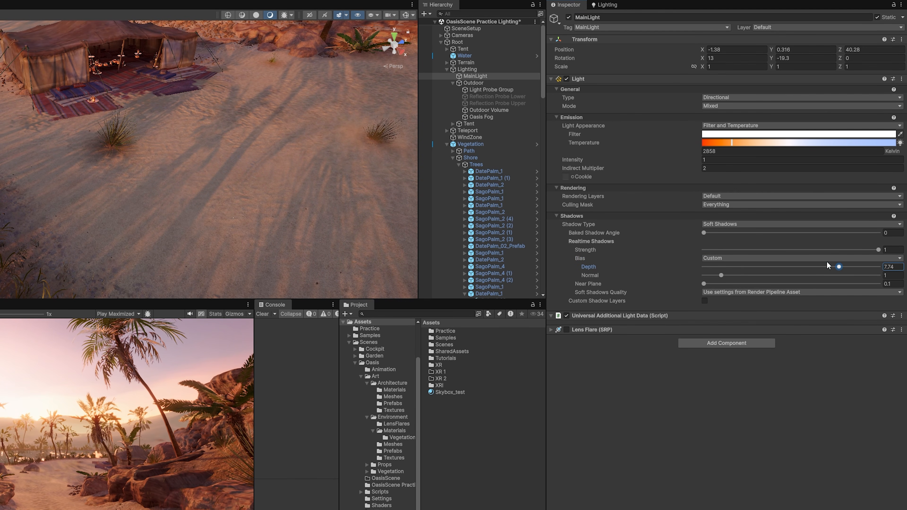
key(ctrl+z)
right_drag(338, 138, 216, 115)
key(d)
- Rotate MainLight with the gizmo to test new sun angles, ending at 13, -19.3, 0
key(e)
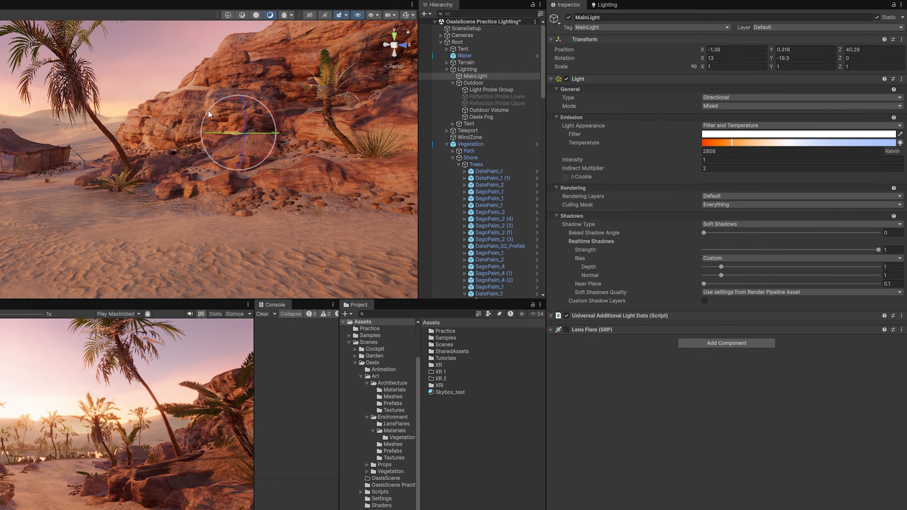
alt+drag(209, 115, 179, 122)
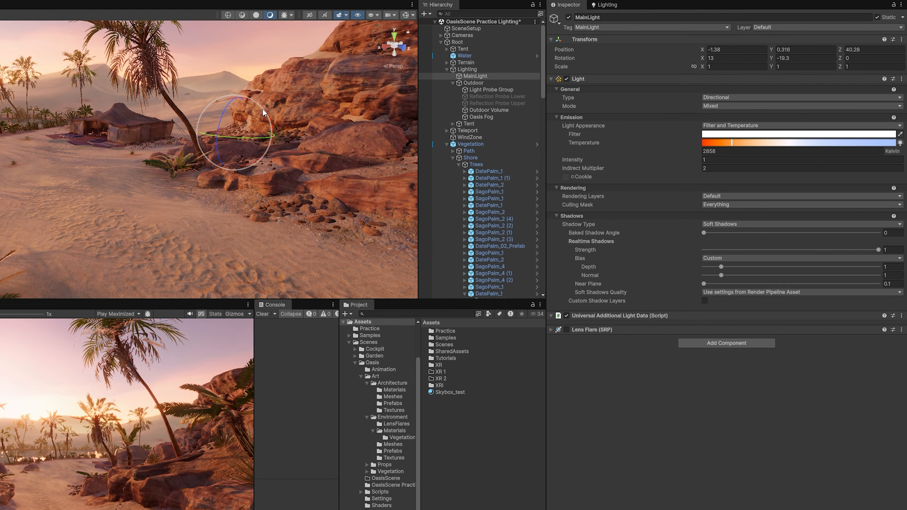
drag(263, 113, 113, 169)
right_drag(171, 147, 427, 52)
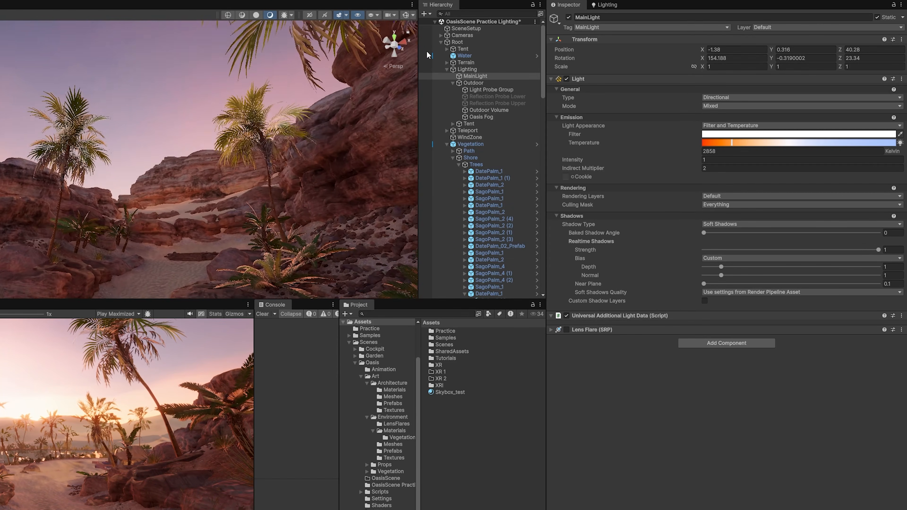
right_drag(185, 191, 114, 181)
drag(211, 214, 218, 268)
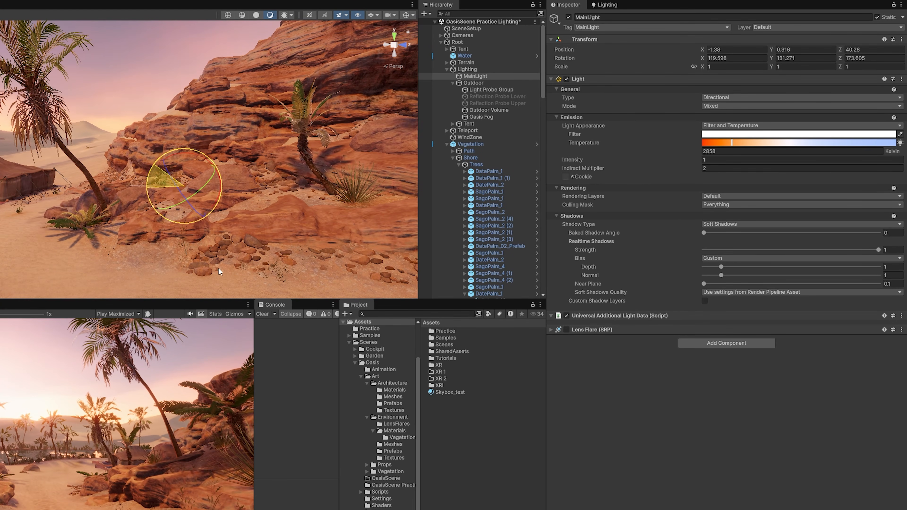
drag(162, 157, 136, 229)
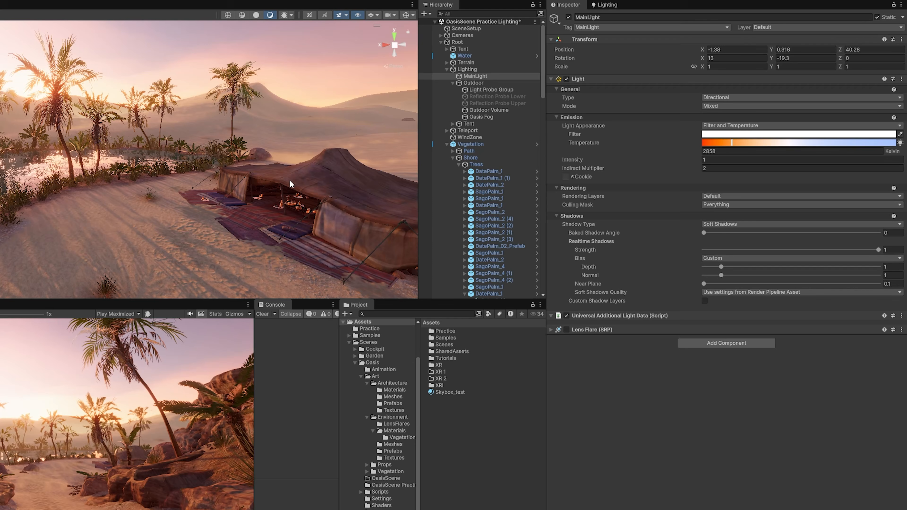
- Orbit around the tent and show the Lighting window's Scene page
right_drag(290, 180, 311, 177)
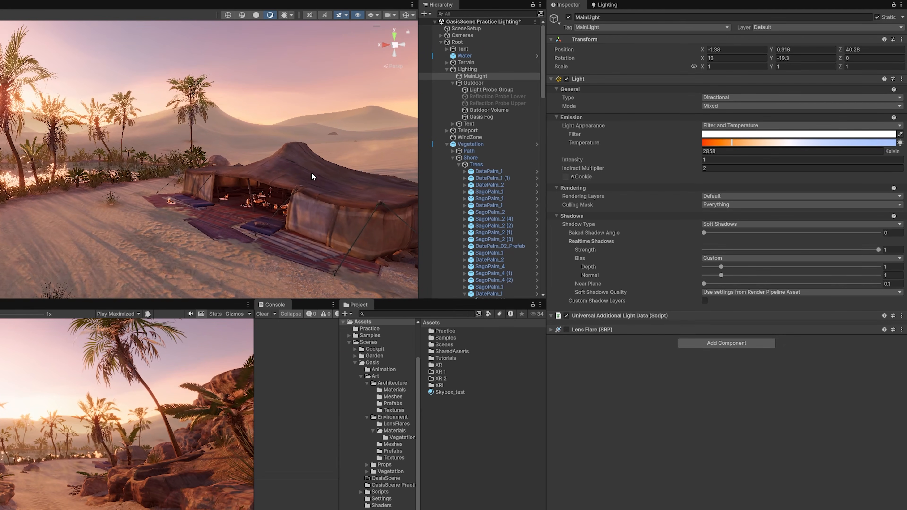
alt+drag(279, 158, 262, 170)
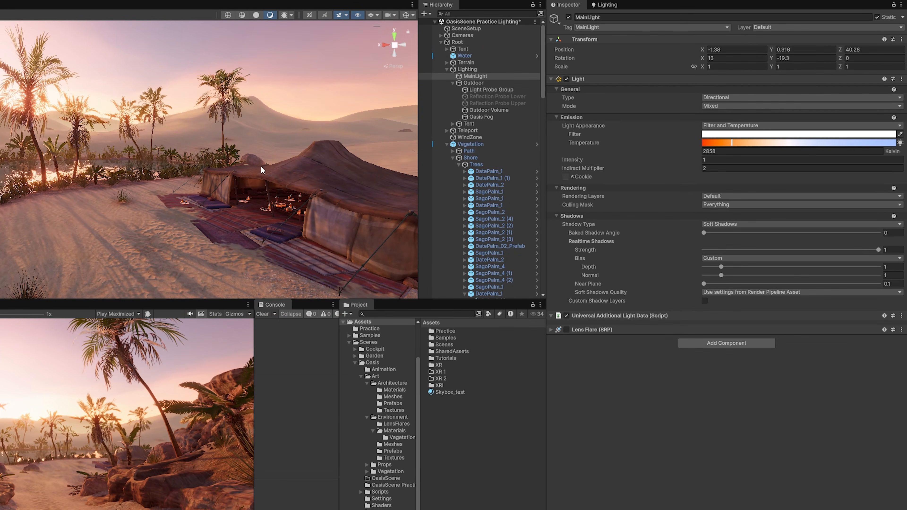
click(607, 4)
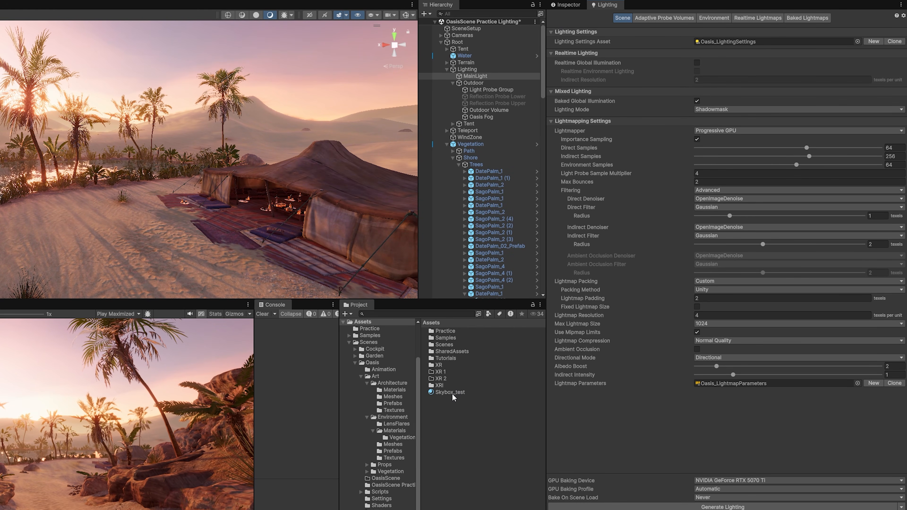
- Assign Skybox_test as the scene's Skybox Material in Environment settings
click(711, 19)
drag(449, 392, 721, 42)
click(451, 387)
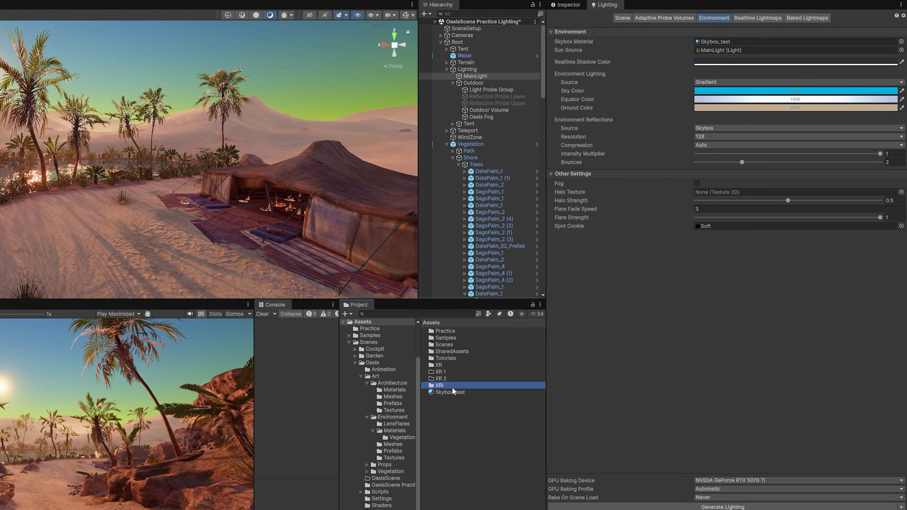
click(454, 392)
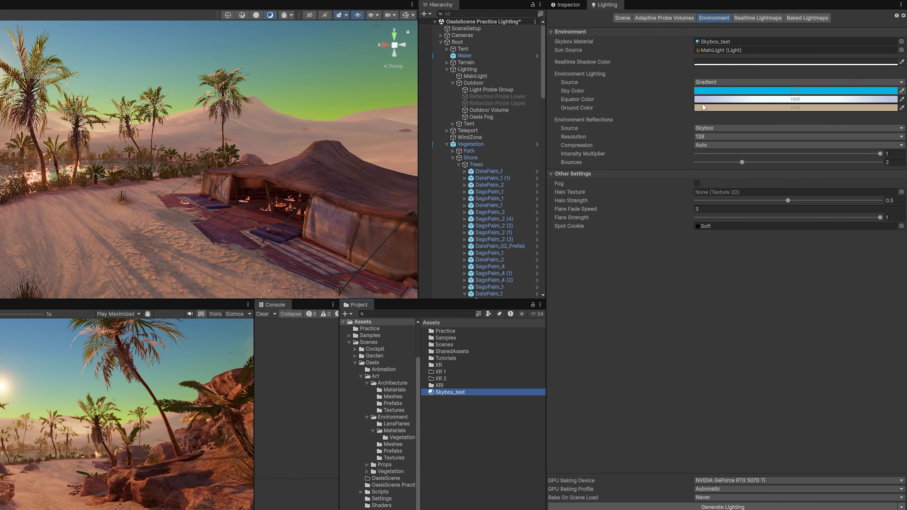
- Give the Skybox_test material a dark blue Sky Tint and Sun Size 0
click(568, 5)
click(886, 72)
drag(856, 115, 870, 153)
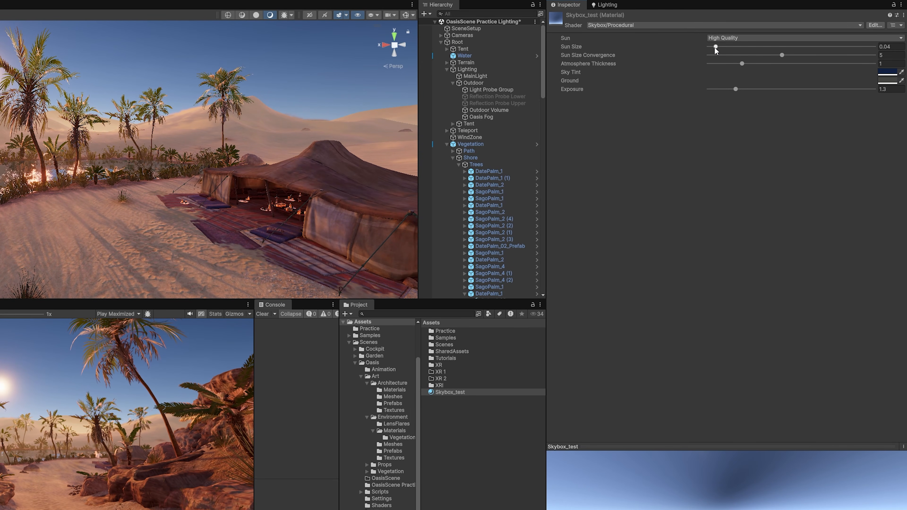
drag(716, 48, 712, 49)
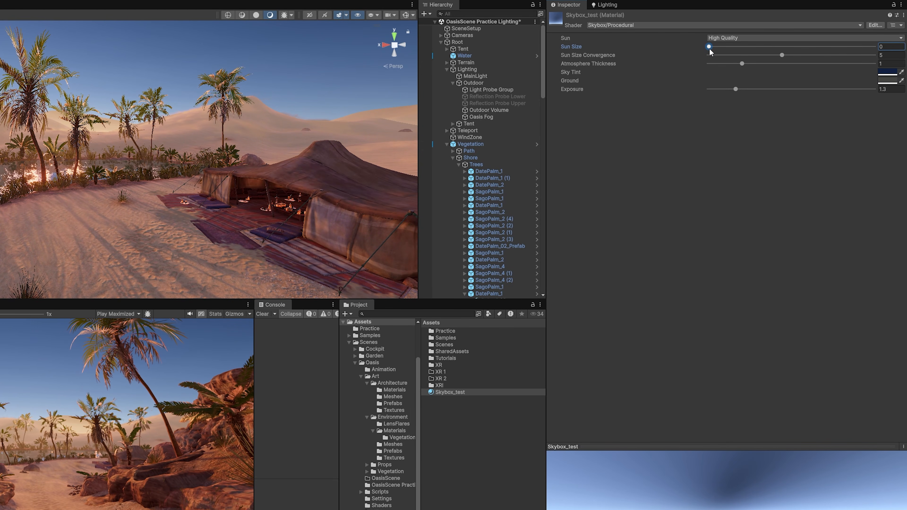
- Darken the ambient Sky colour twice with the -2 intensity swatch
click(615, 7)
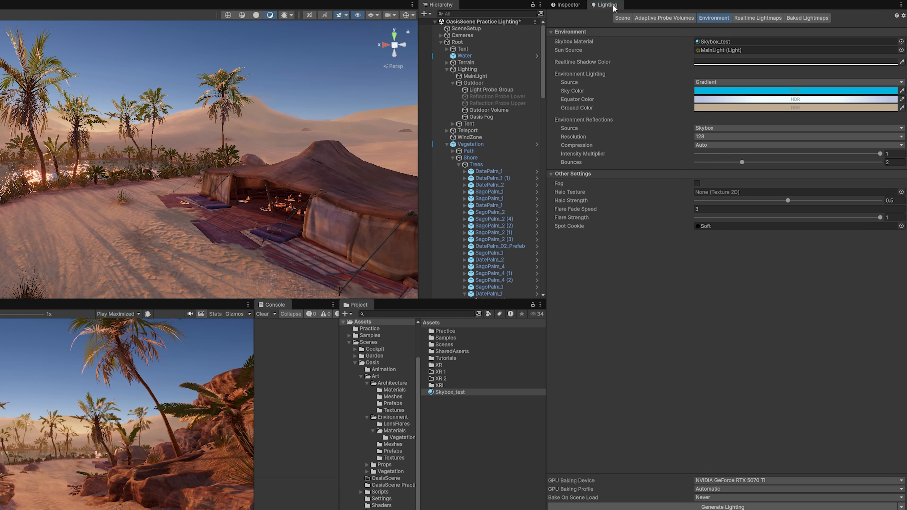
click(764, 90)
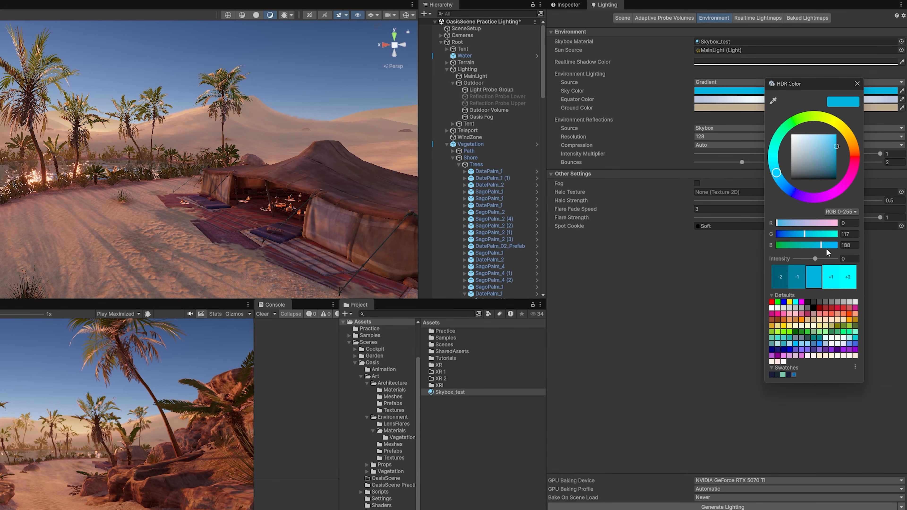
click(783, 277)
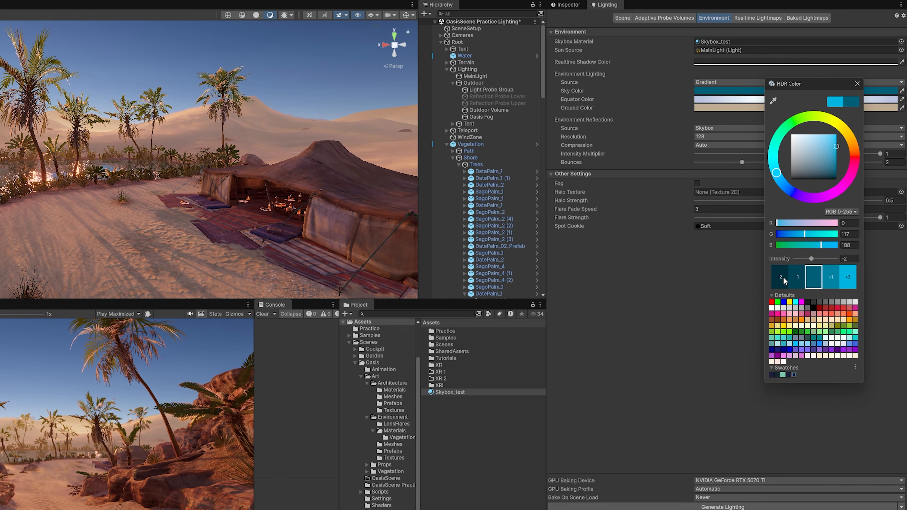
click(783, 276)
click(743, 260)
- Darken the ambient Equator and Ground colours, then reselect MainLight's properties
click(764, 100)
click(778, 285)
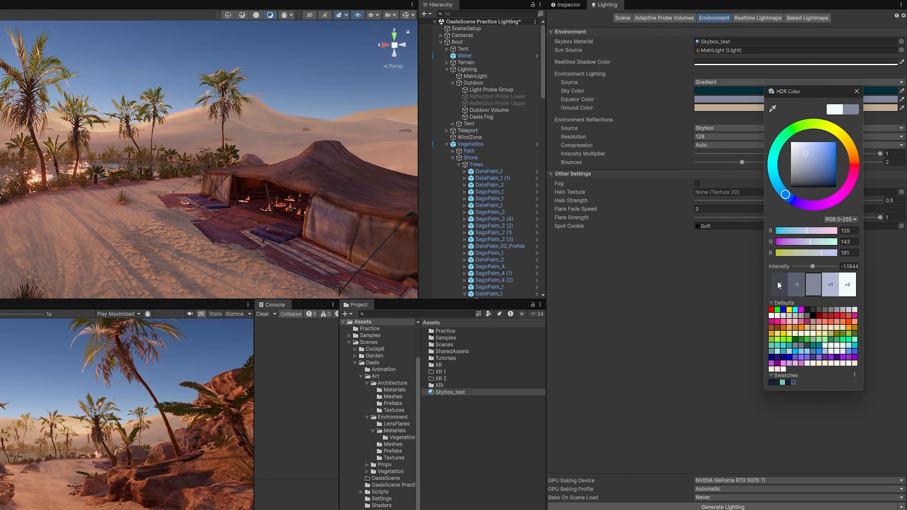
click(779, 285)
click(745, 271)
click(732, 108)
double_click(746, 295)
click(712, 279)
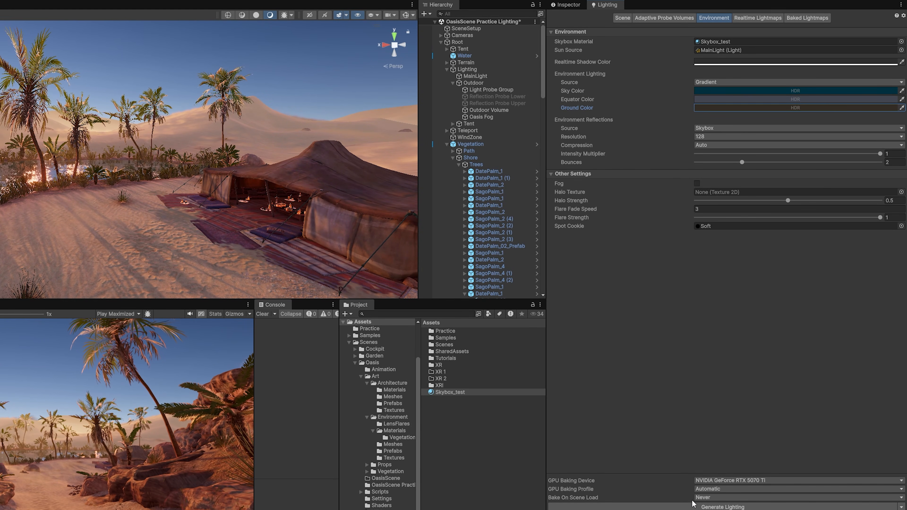
click(567, 5)
click(490, 76)
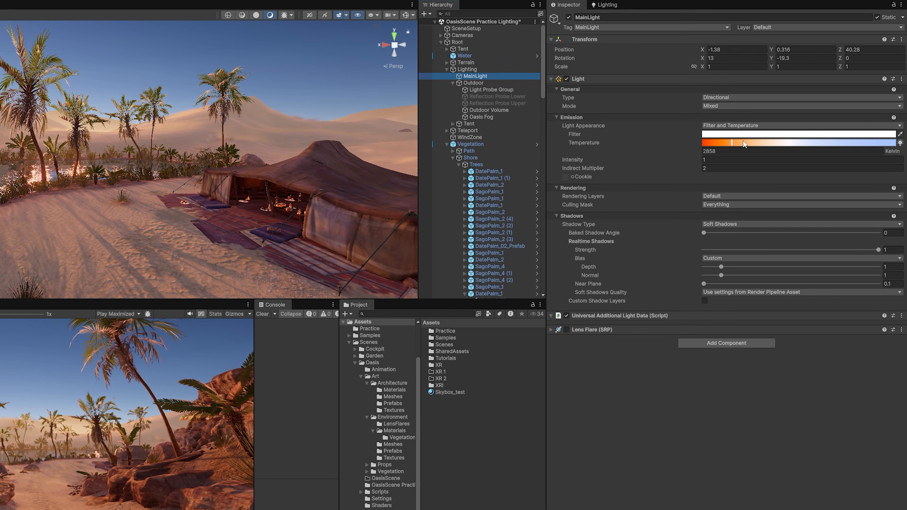
- Drag MainLight's Temperature up to 14177 Kelvin for a cooler tone
drag(733, 142, 858, 143)
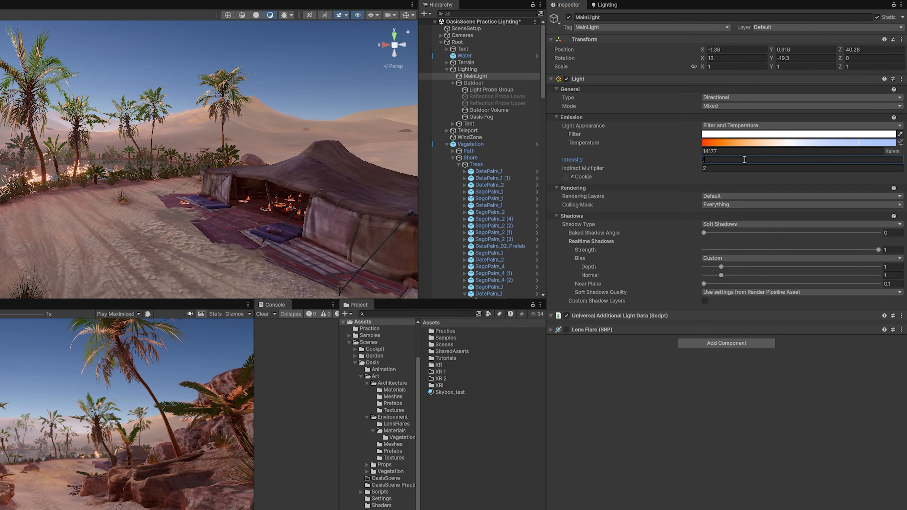
text(.5)
click(606, 4)
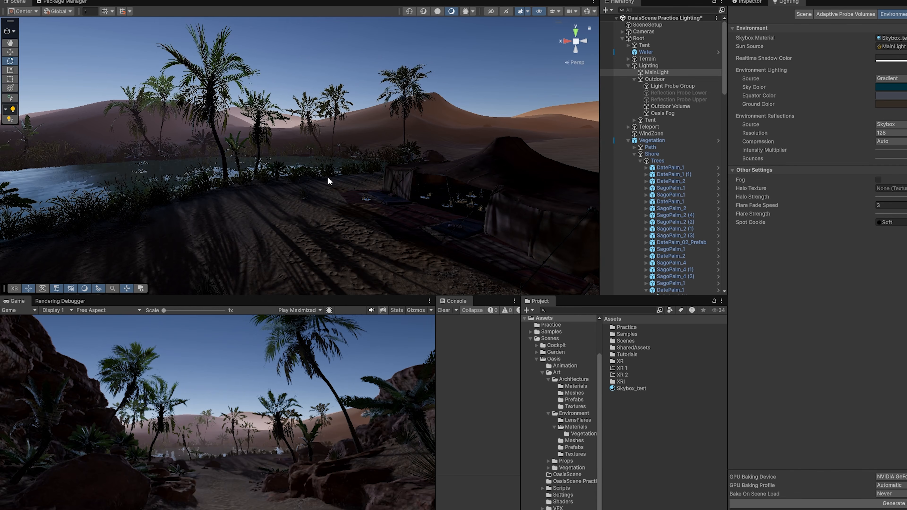
- Confirm the light Intensity of 1 and view the darkened scene with Environment settings showing
right_drag(329, 180, 496, 214)
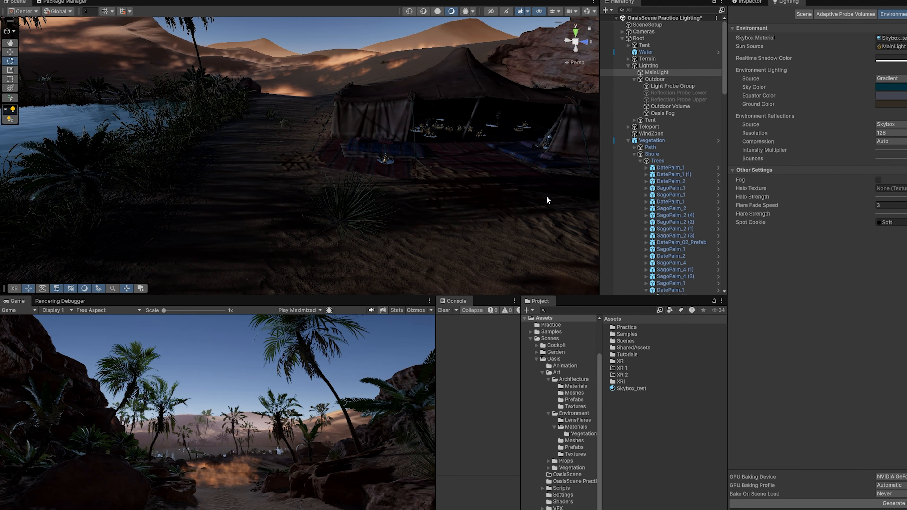
right_drag(547, 198, 527, 190)
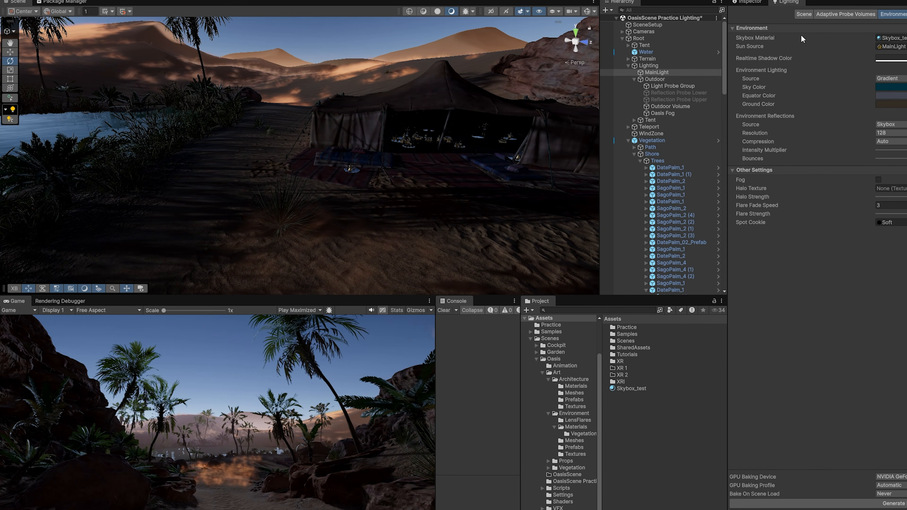
click(755, 3)
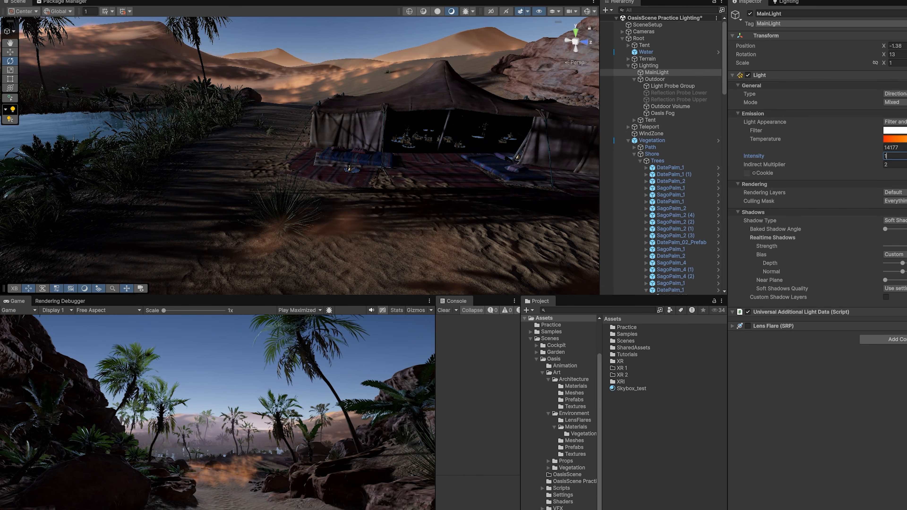
key(Return)
click(786, 2)
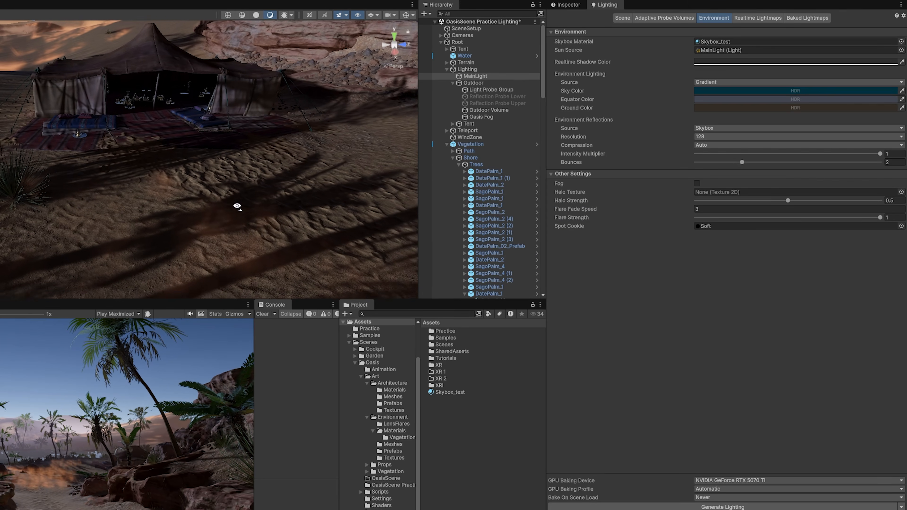
right_drag(418, 202, 400, 192)
right_drag(218, 196, 209, 137)
- Set MainLight's Indirect Multiplier to 4, then orbit around the water, tent and dunes to review the lighting
click(565, 5)
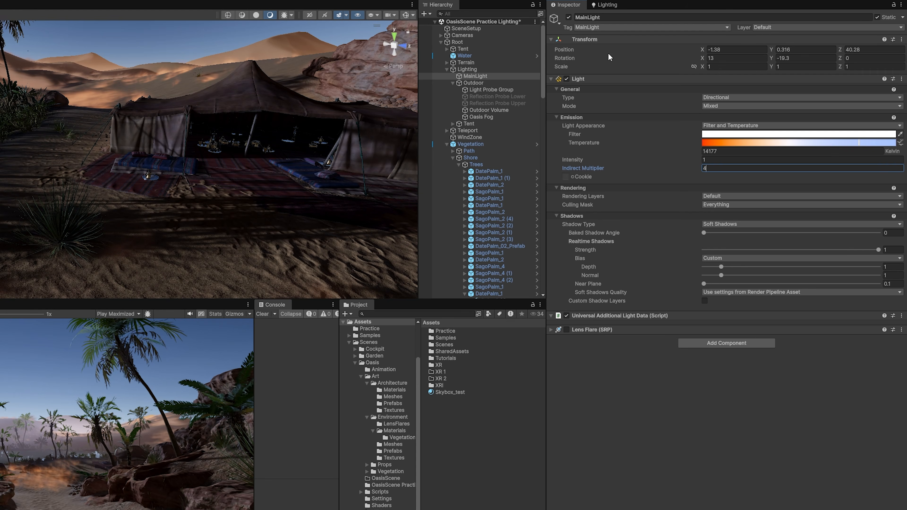
click(607, 5)
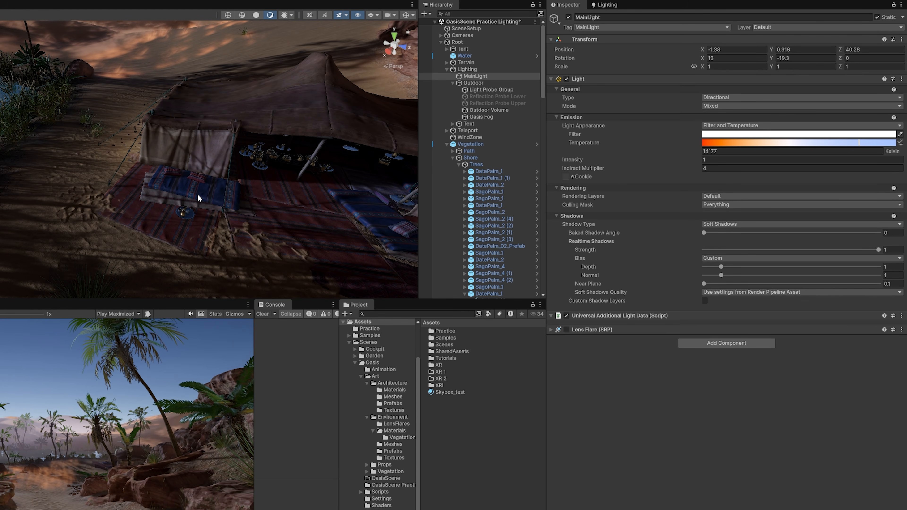
right_drag(199, 198, 323, 191)
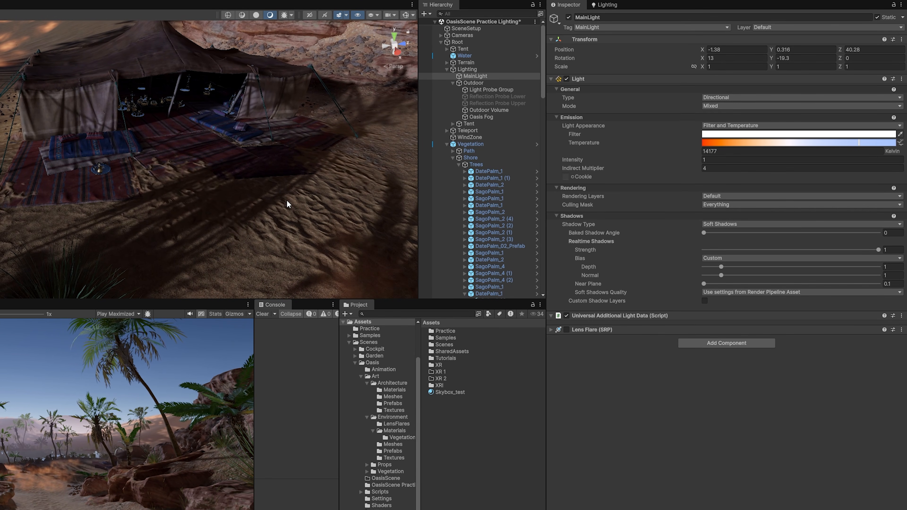
alt+drag(287, 200, 168, 194)
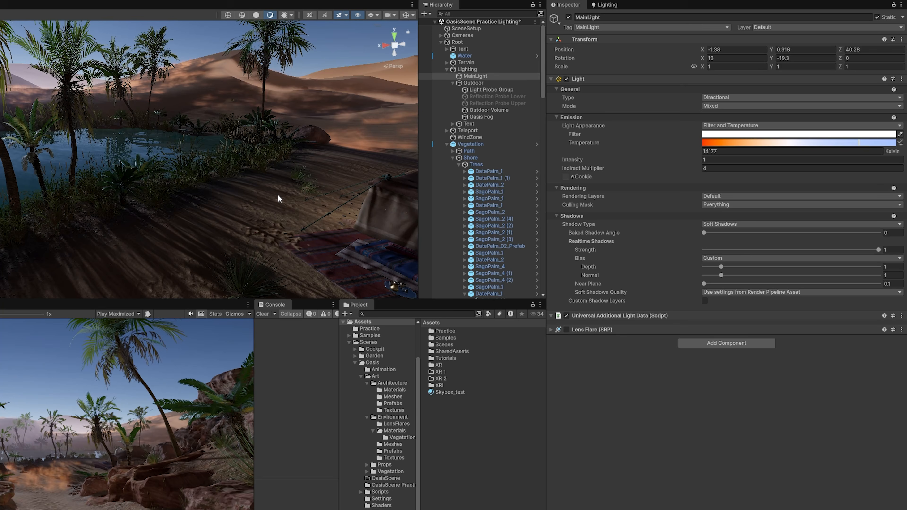
alt+drag(265, 197, 204, 210)
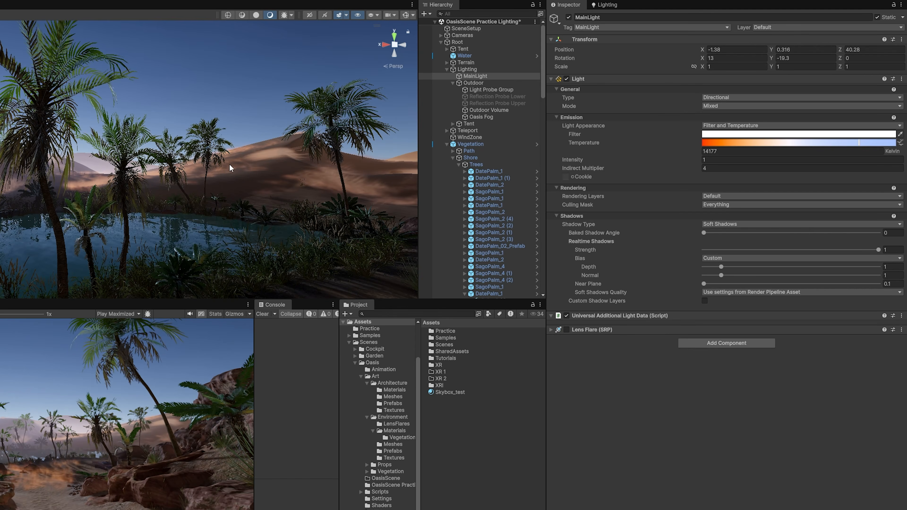
right_drag(154, 175, 199, 191)
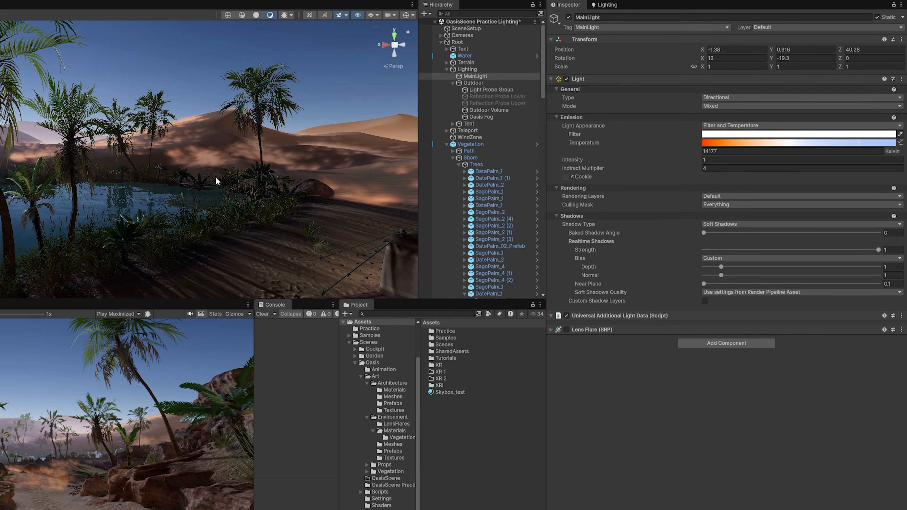